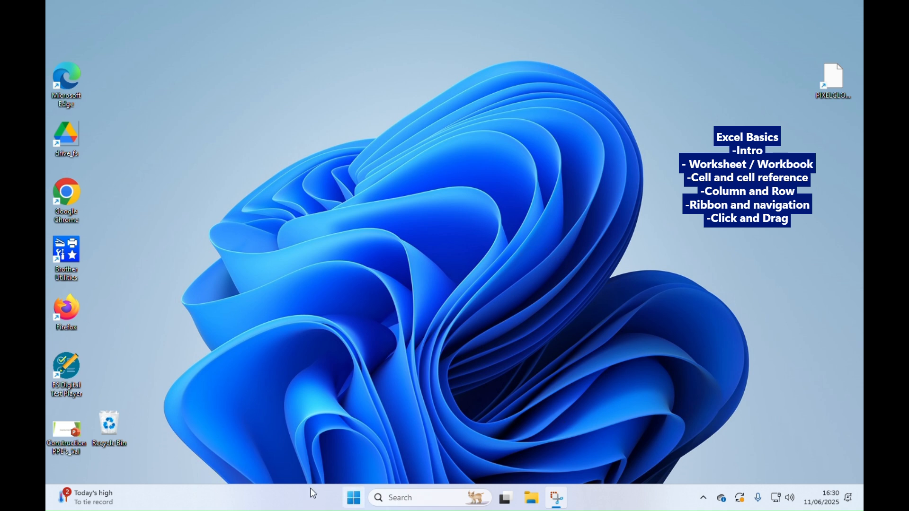
# - Search for Excel on the computer, launch it, and create a blank workbook
pyautogui.click(354, 502)
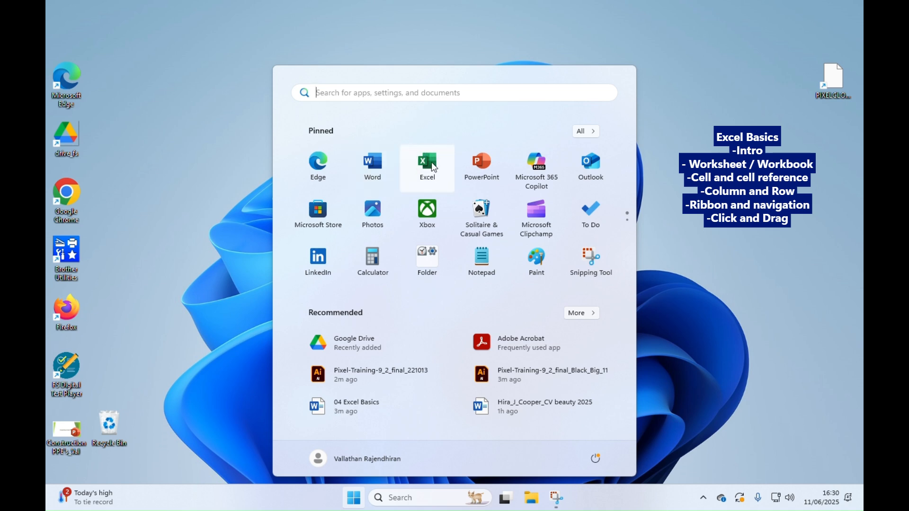
pyautogui.write('EXC')
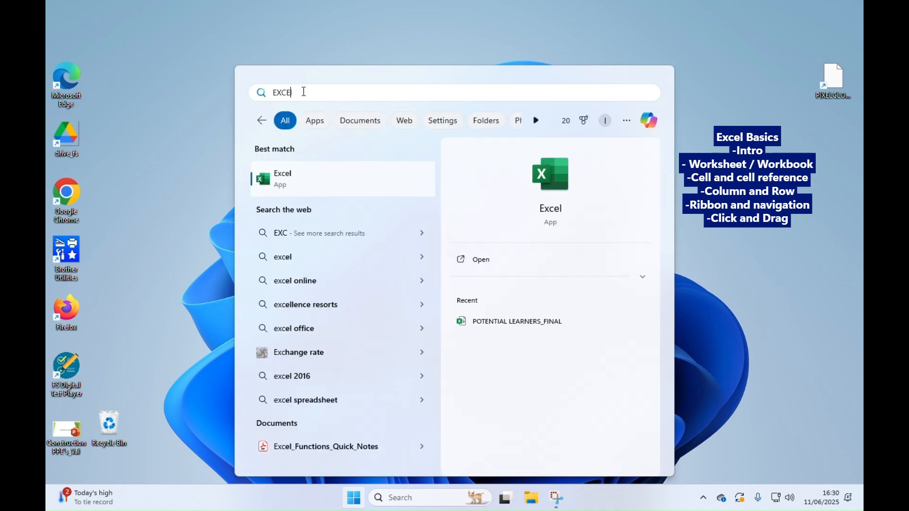
pyautogui.write('E')
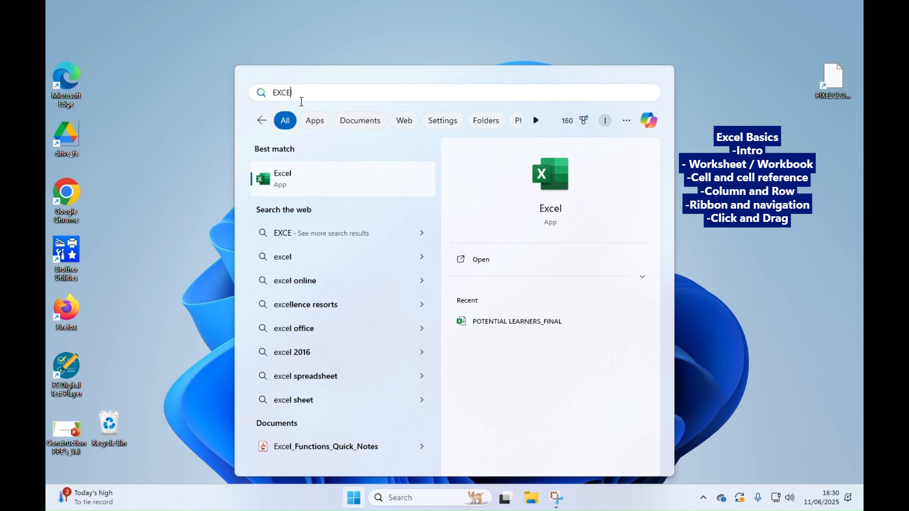
pyautogui.click(284, 180)
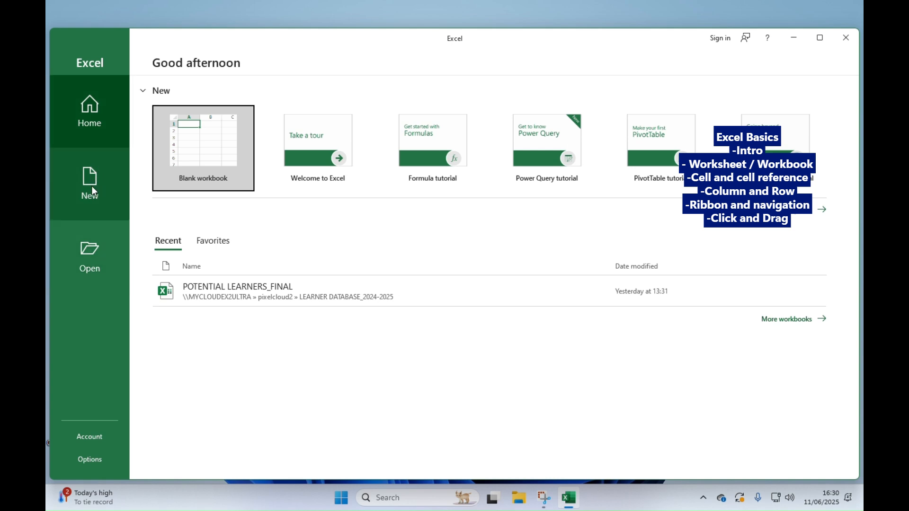
pyautogui.click(206, 145)
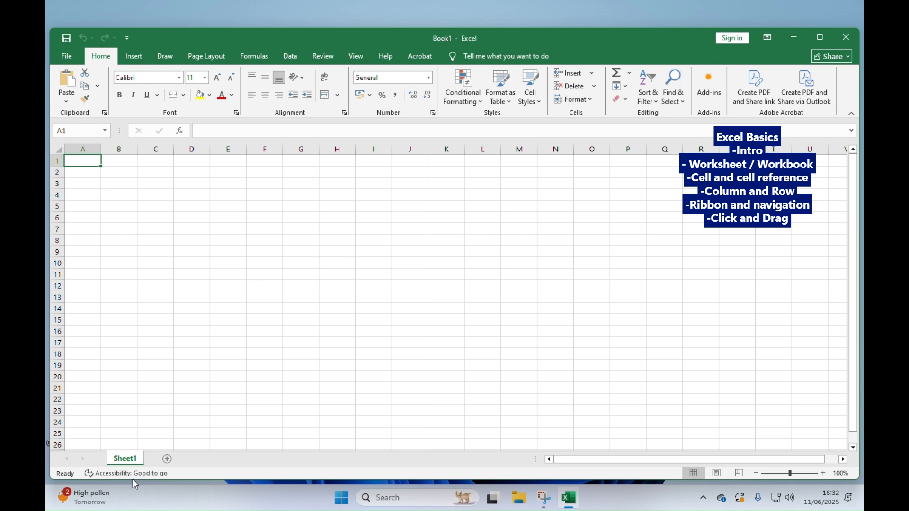
# - Add two new worksheets, Sheet2 and Sheet3, to the workbook
pyautogui.click(167, 460)
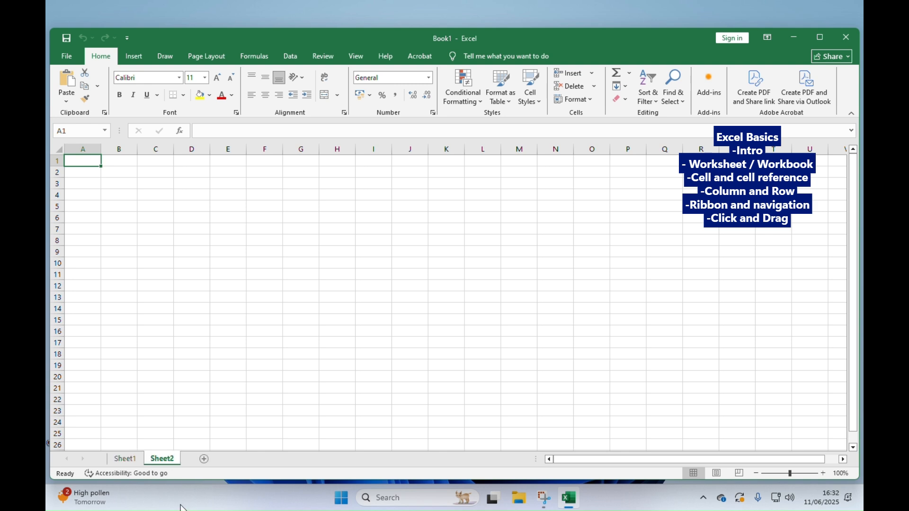
pyautogui.click(204, 460)
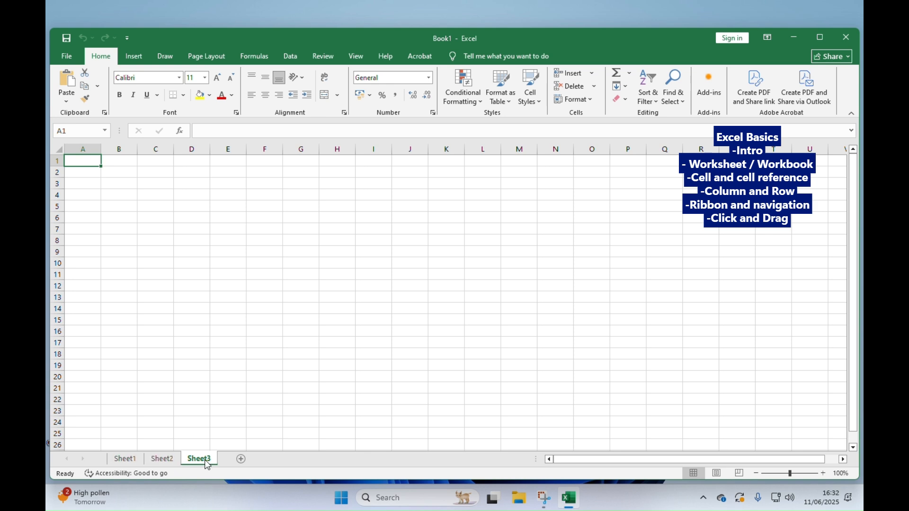
# - Switch back and forth between Sheet1, Sheet2 and Sheet3 to view each worksheet, finishing on Sheet3
pyautogui.click(128, 458)
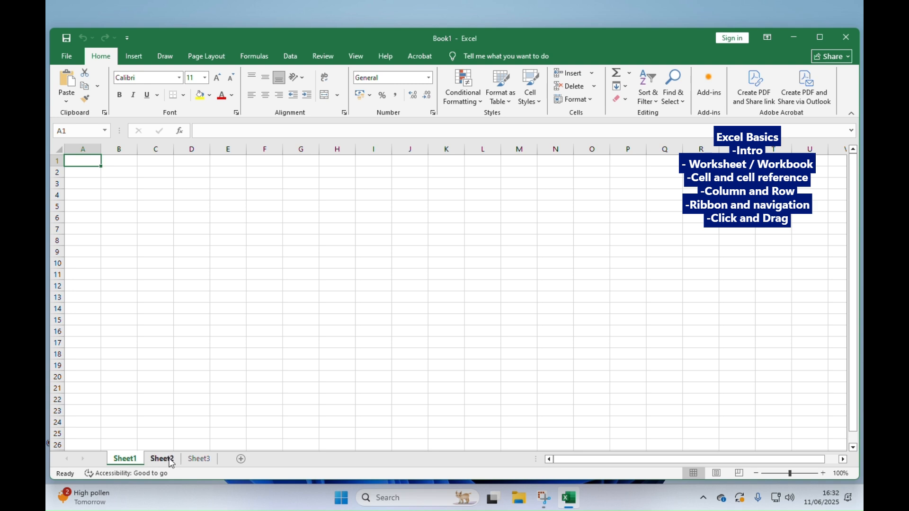
pyautogui.click(169, 459)
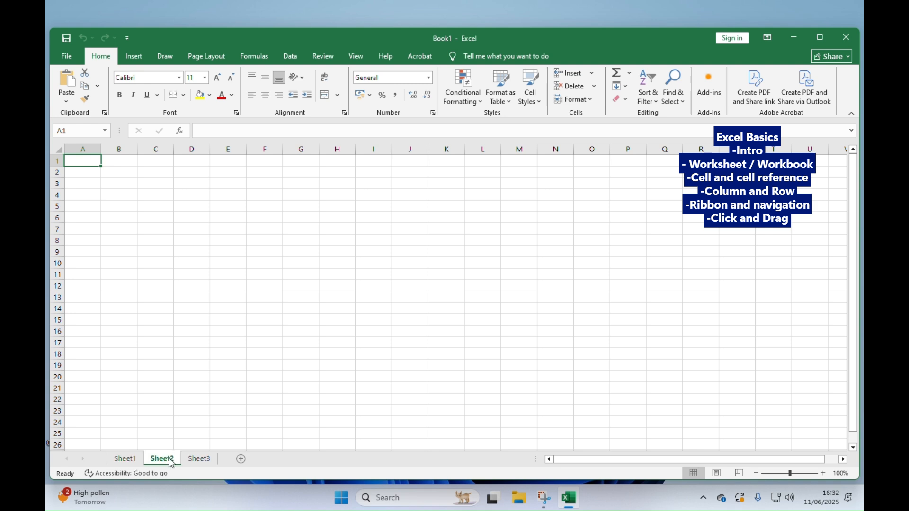
pyautogui.click(208, 463)
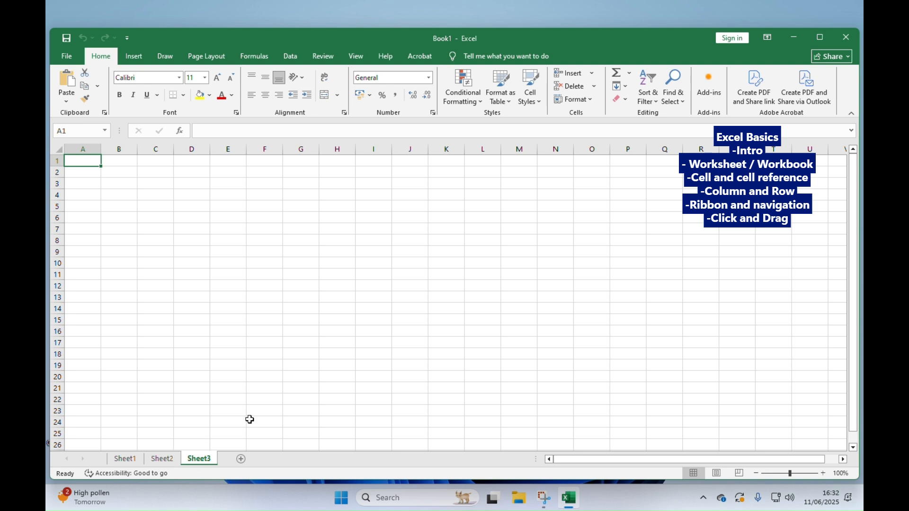
pyautogui.click(125, 459)
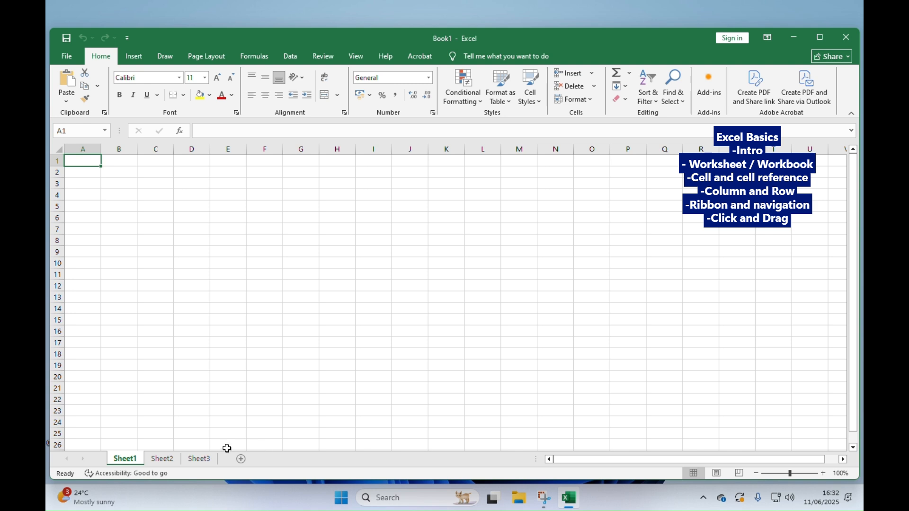
pyautogui.click(162, 458)
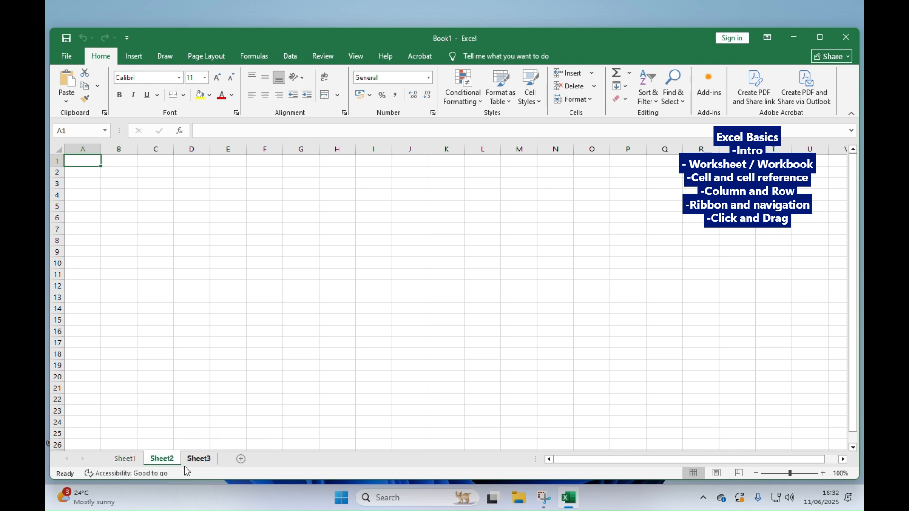
pyautogui.click(131, 460)
pyautogui.click(160, 458)
pyautogui.click(198, 460)
pyautogui.click(125, 459)
pyautogui.click(162, 460)
pyautogui.click(201, 462)
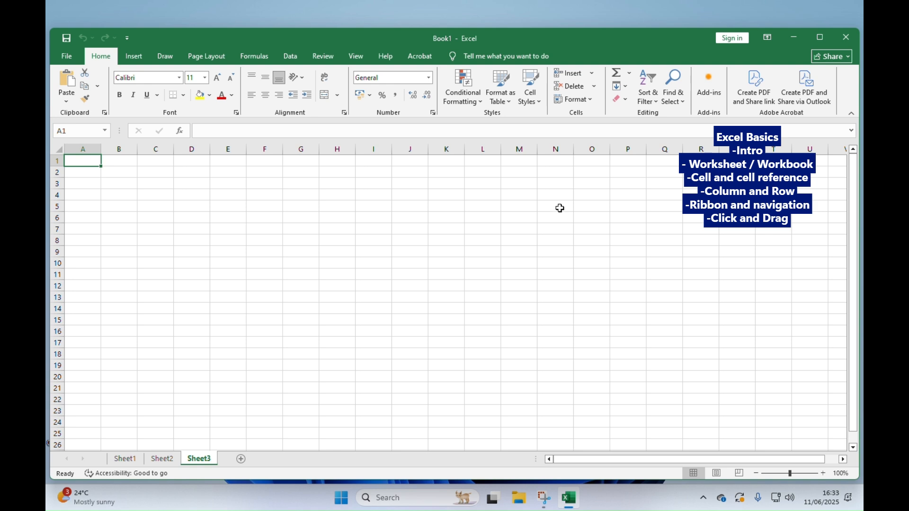
# - Select various single cells across Sheet3 one after another to show what a cell is, finishing on F6
pyautogui.click(224, 190)
pyautogui.click(429, 187)
pyautogui.click(432, 239)
pyautogui.click(358, 274)
pyautogui.click(207, 230)
pyautogui.click(262, 181)
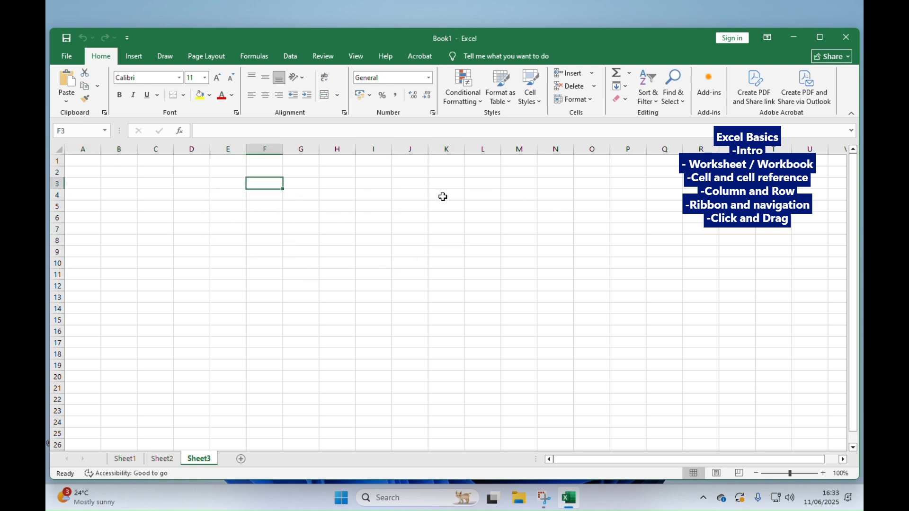
pyautogui.click(274, 207)
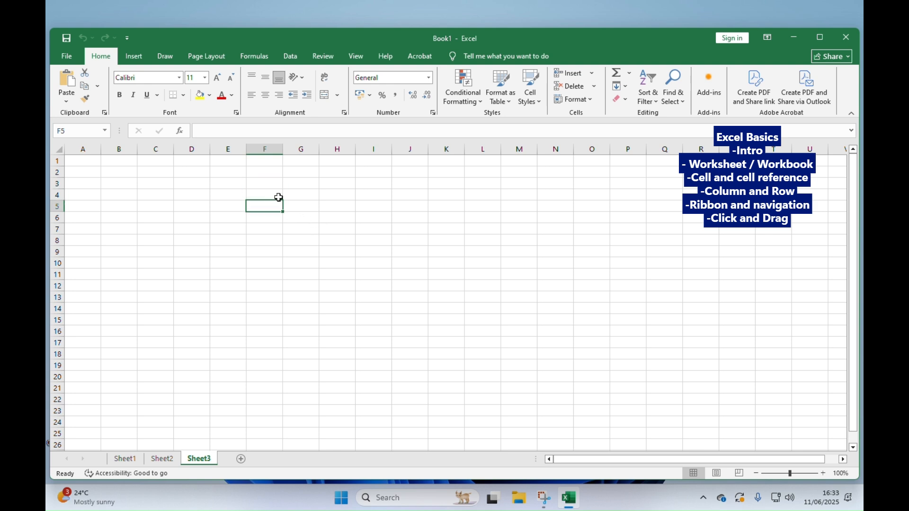
pyautogui.click(268, 194)
pyautogui.click(348, 196)
pyautogui.click(292, 214)
pyautogui.click(270, 198)
pyautogui.click(307, 185)
pyautogui.click(309, 196)
pyautogui.click(303, 218)
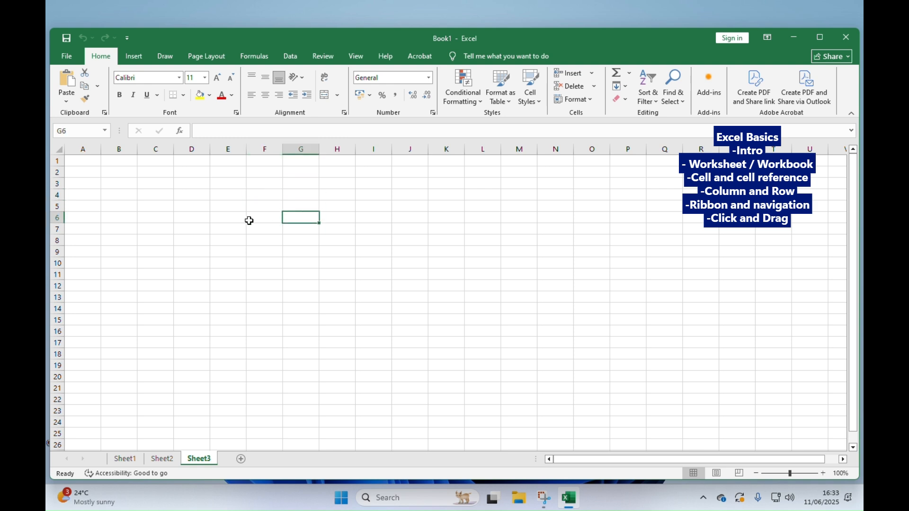
pyautogui.click(251, 219)
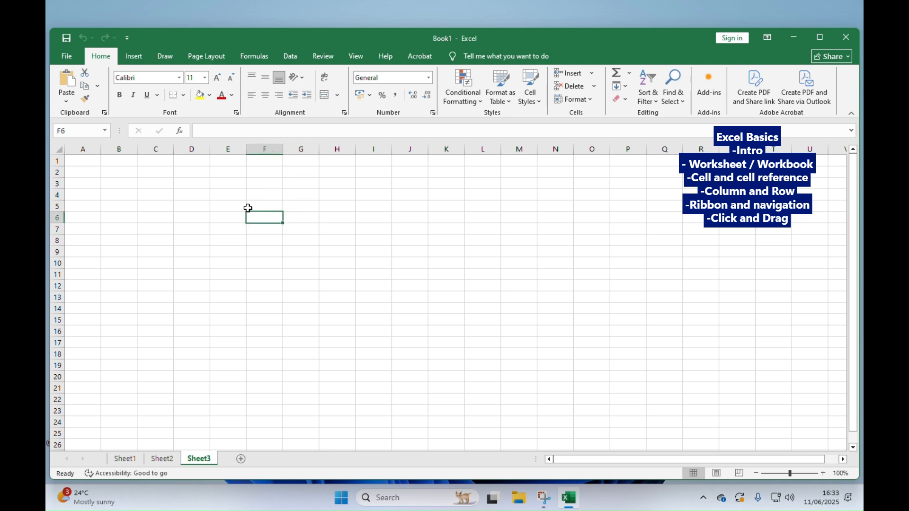
# - Select the entire columns A, B, C and D one at a time
pyautogui.click(85, 143)
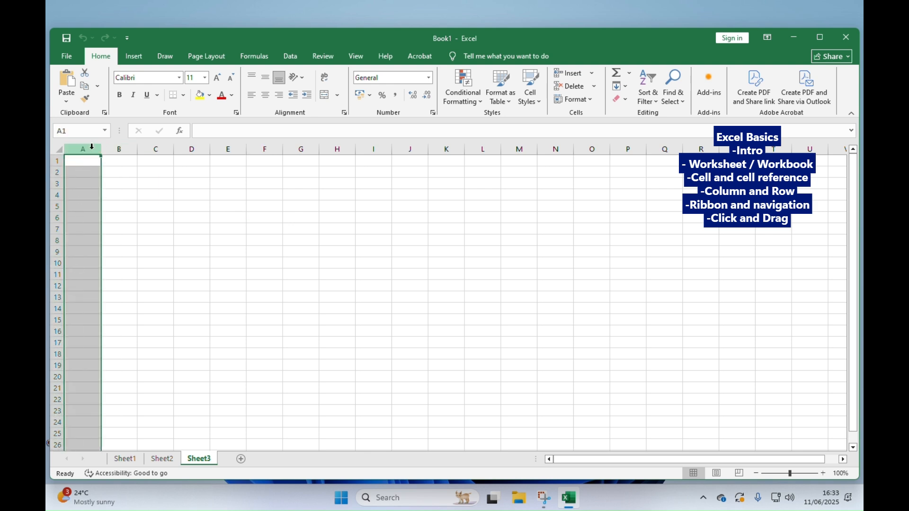
pyautogui.click(113, 147)
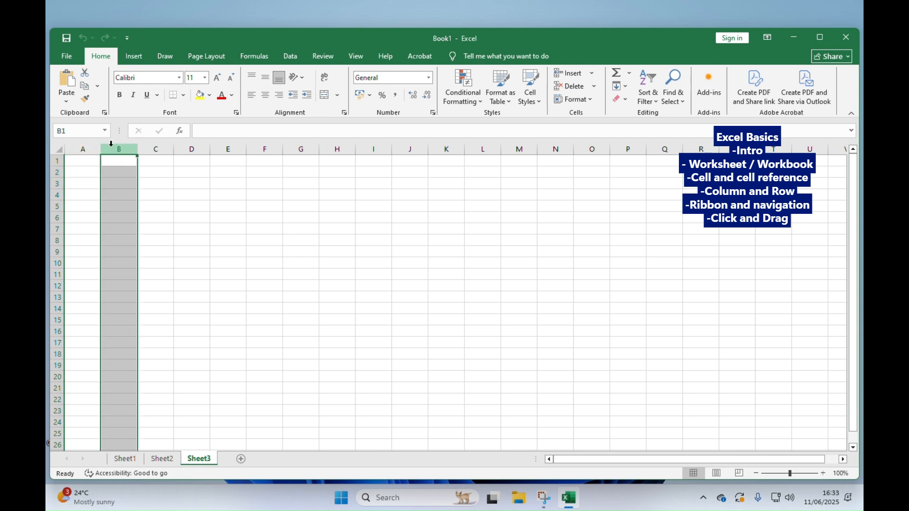
pyautogui.click(155, 144)
pyautogui.click(199, 148)
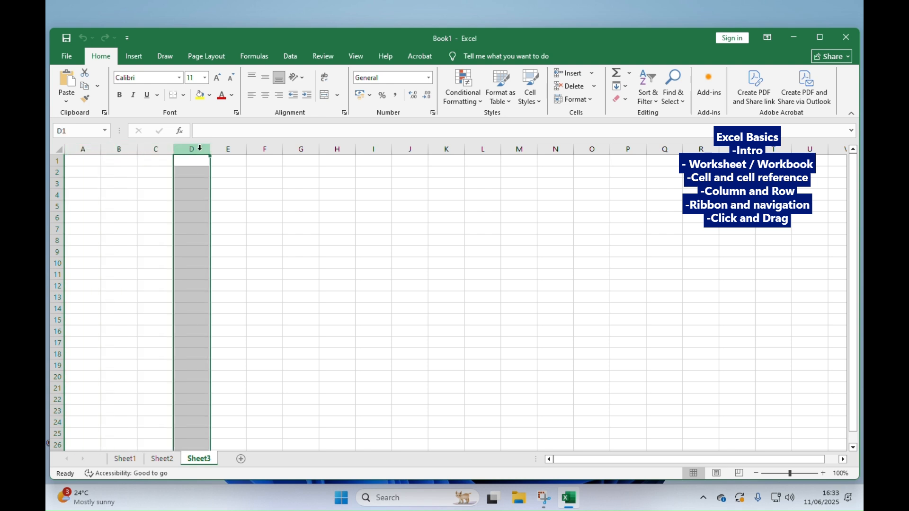
# - Select the entire rows 1, 2, 3 and 4 one at a time
pyautogui.click(53, 160)
pyautogui.click(56, 172)
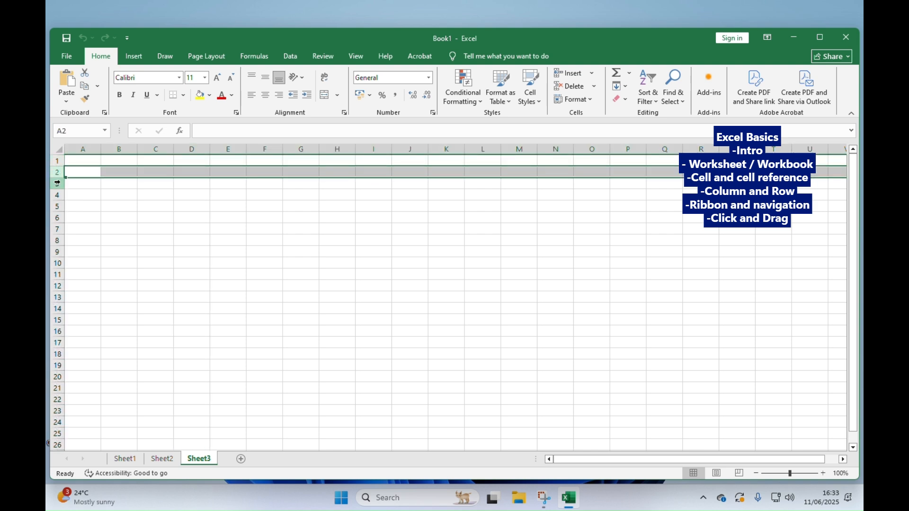
pyautogui.click(57, 184)
pyautogui.click(57, 195)
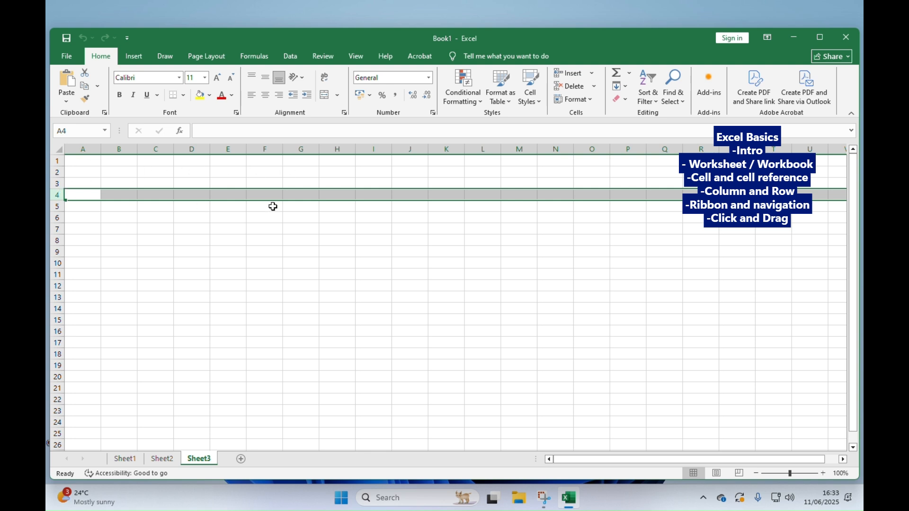
# - Select columns A, B and C individually, followed by rows 1 and 2, to compare columns with rows
pyautogui.click(84, 150)
pyautogui.click(120, 149)
pyautogui.click(145, 150)
pyautogui.click(57, 161)
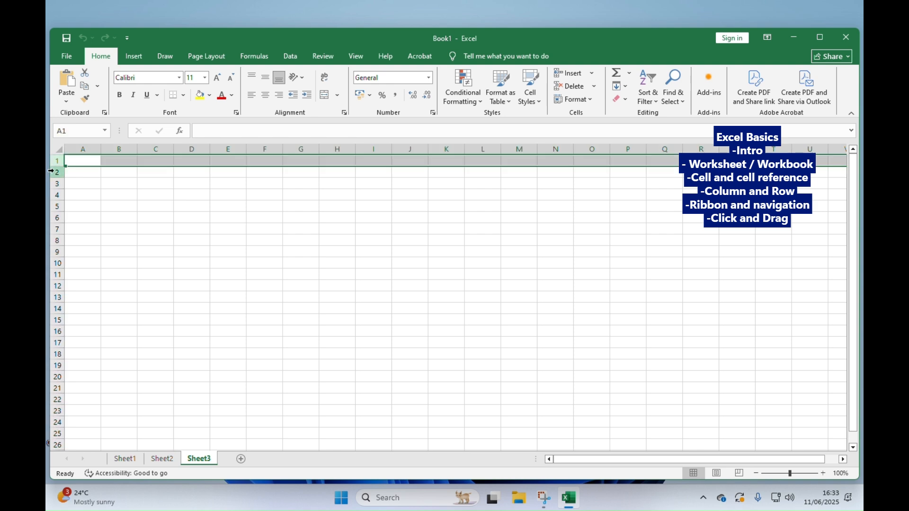
pyautogui.click(56, 172)
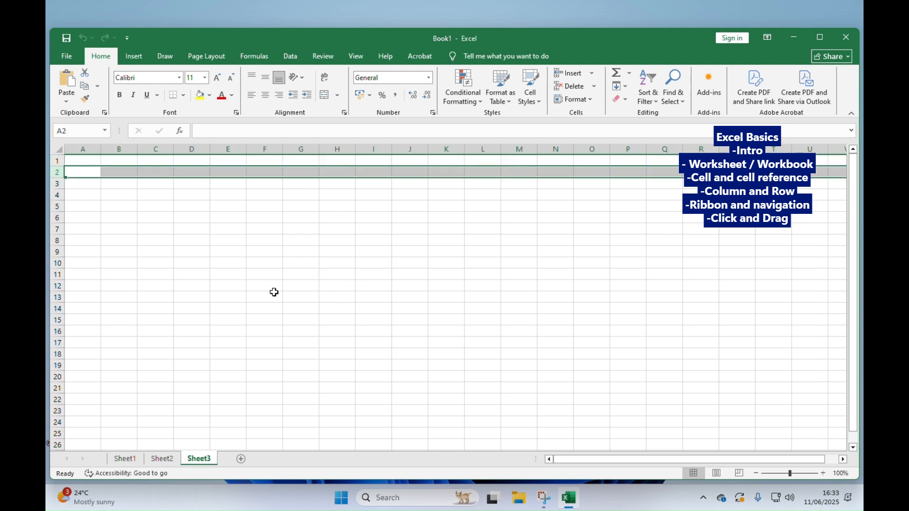
# - Trace the reference of cell F4 by selecting the cell, its column F, its row 4, and the cell again
pyautogui.click(262, 195)
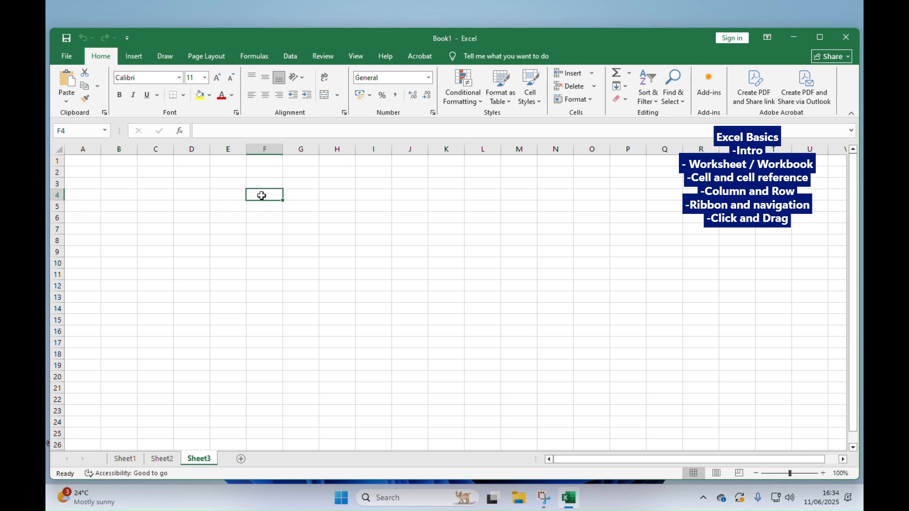
pyautogui.click(258, 148)
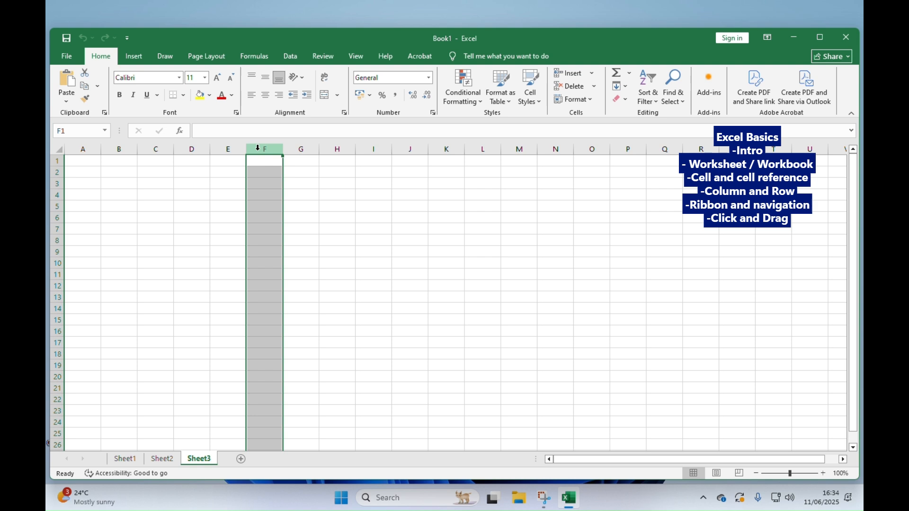
pyautogui.click(57, 194)
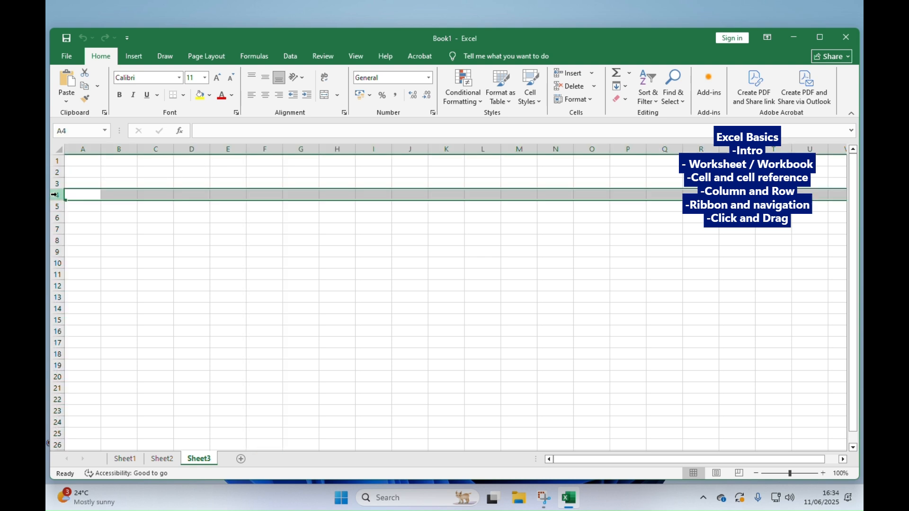
pyautogui.click(277, 193)
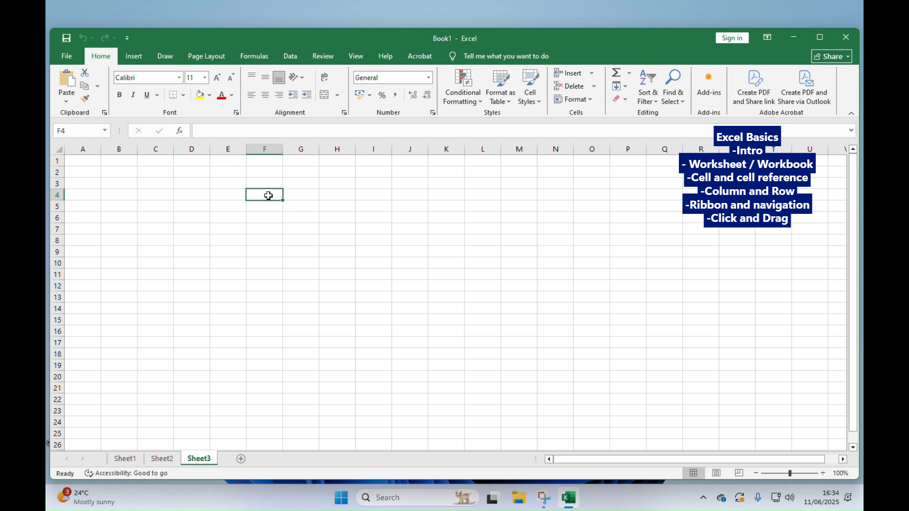
# - Select cells D5, E11 and I3 in turn to check each cell's reference
pyautogui.click(196, 206)
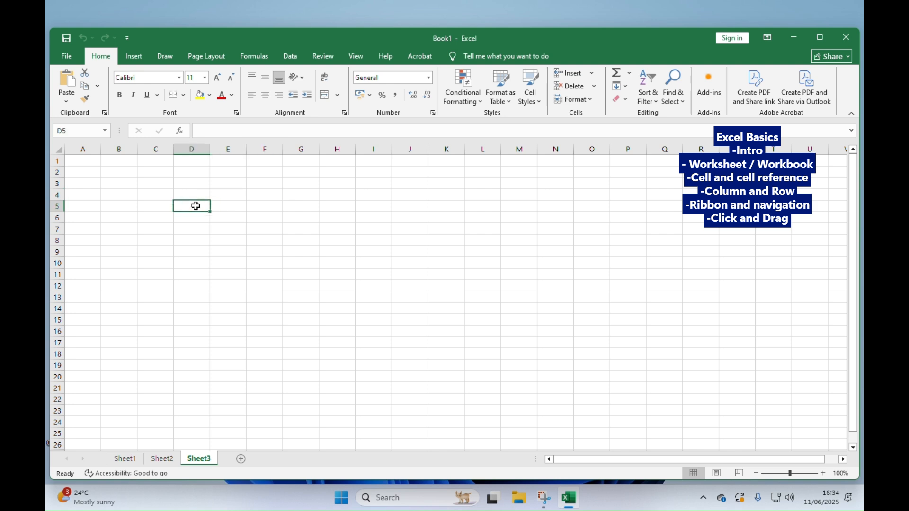
pyautogui.click(219, 271)
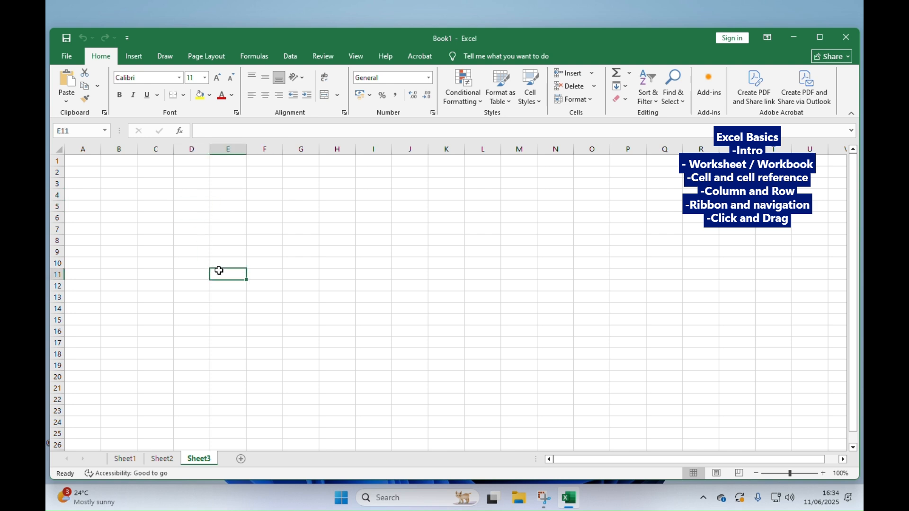
pyautogui.click(371, 185)
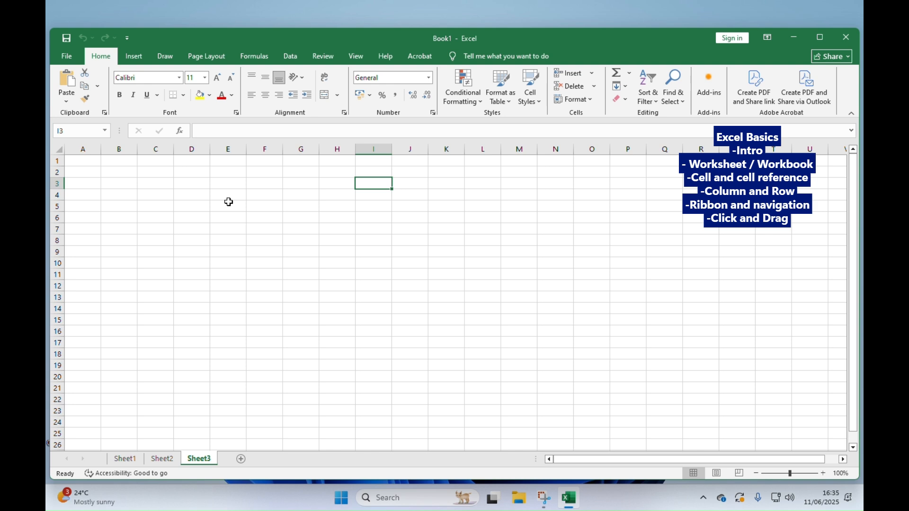
# - Select cells D1, D2 and D4 in turn, and alternate between F4 and D4, finishing on F4
pyautogui.click(187, 165)
pyautogui.click(189, 174)
pyautogui.click(198, 194)
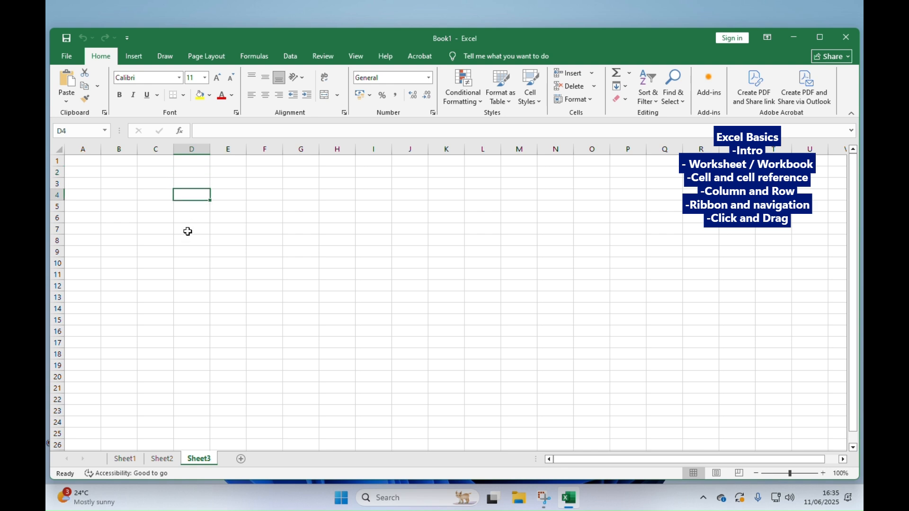
pyautogui.click(255, 197)
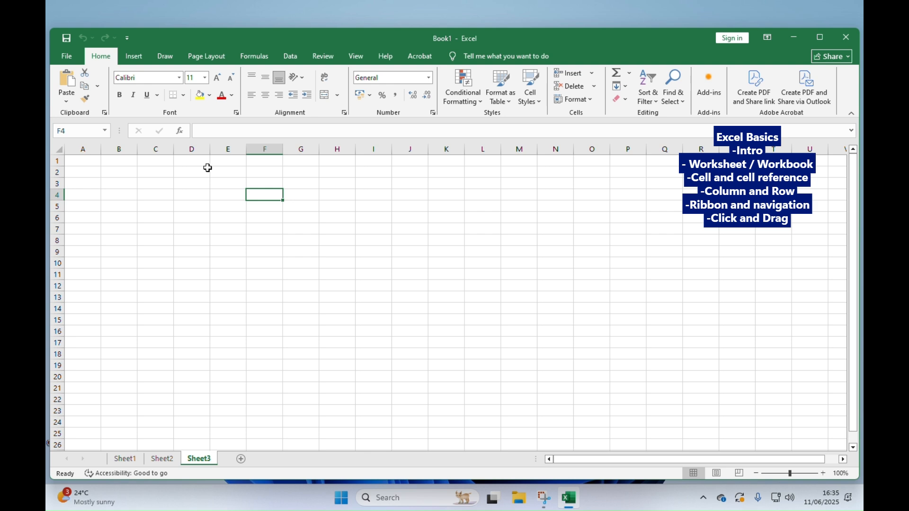
pyautogui.click(188, 194)
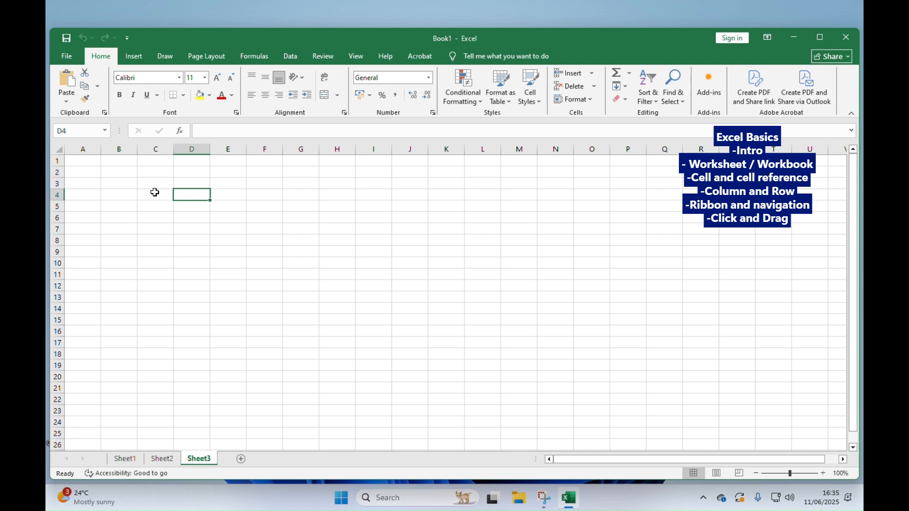
pyautogui.click(271, 190)
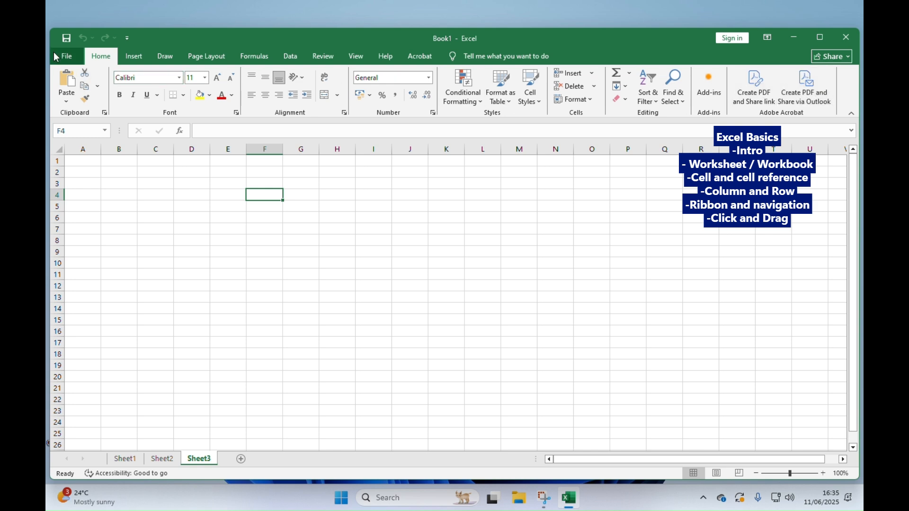
# - Tour the ribbon by viewing the File page and the command sets from Insert through Help, then return to the Home commands
pyautogui.click(67, 56)
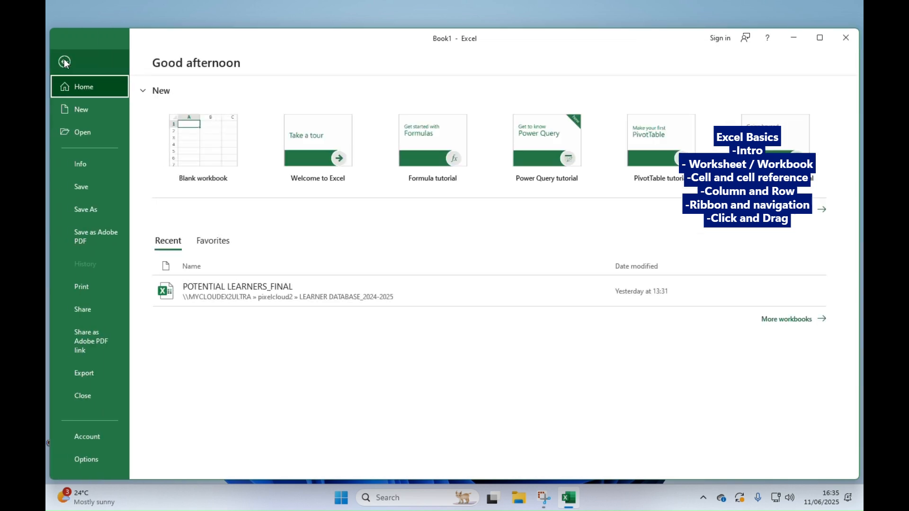
pyautogui.click(64, 61)
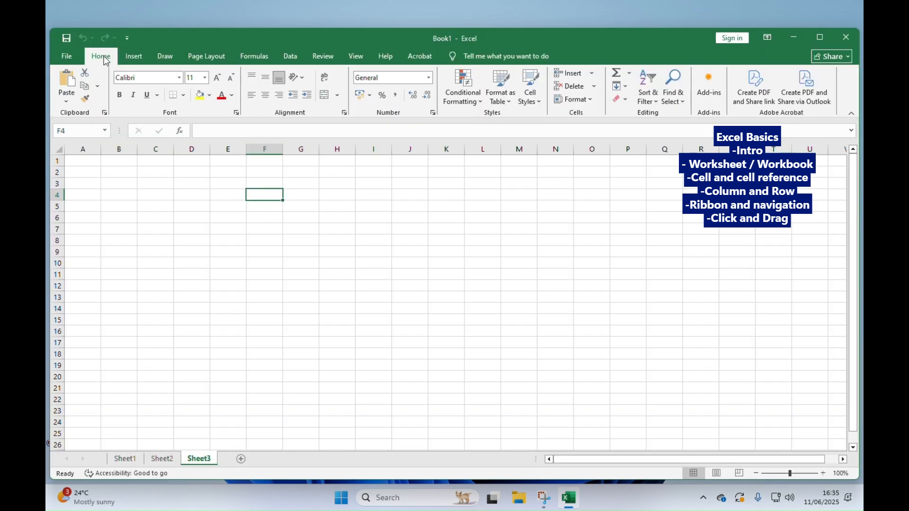
pyautogui.click(130, 56)
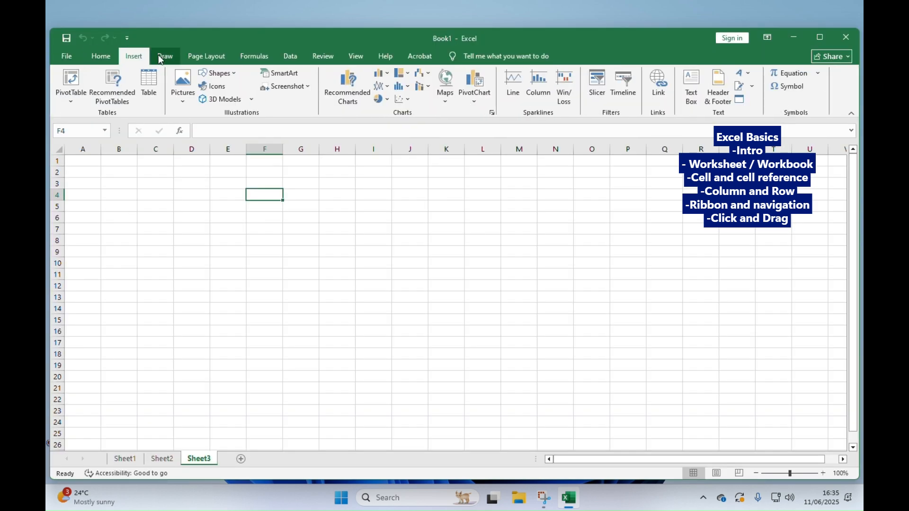
pyautogui.click(165, 56)
pyautogui.click(207, 56)
pyautogui.click(254, 56)
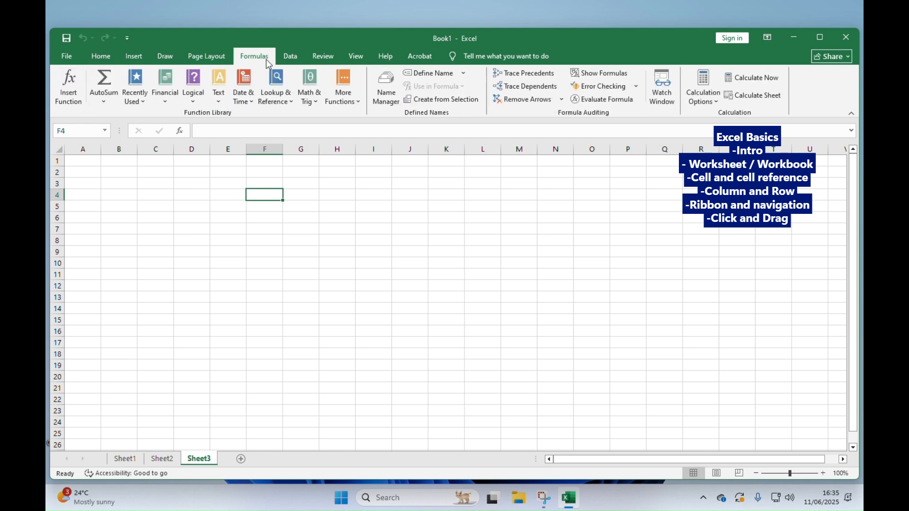
pyautogui.click(291, 57)
pyautogui.click(323, 56)
pyautogui.click(356, 56)
pyautogui.click(379, 56)
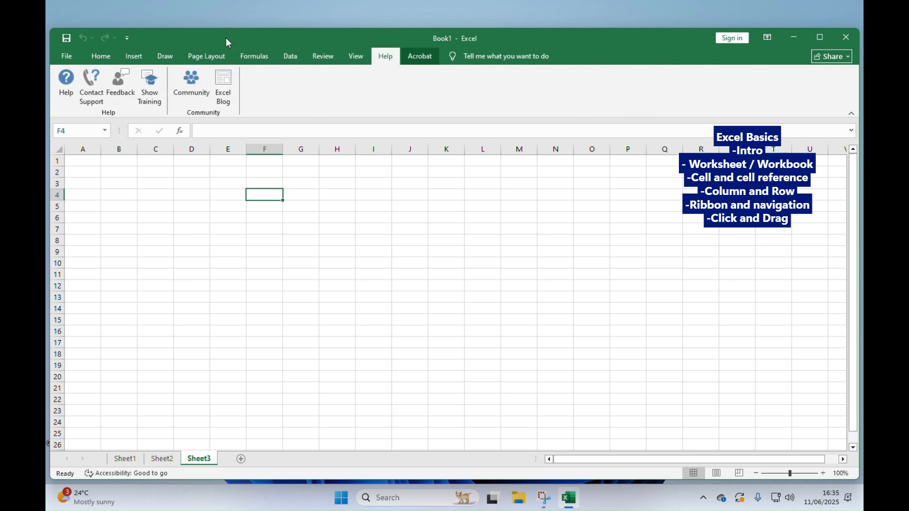
pyautogui.click(103, 57)
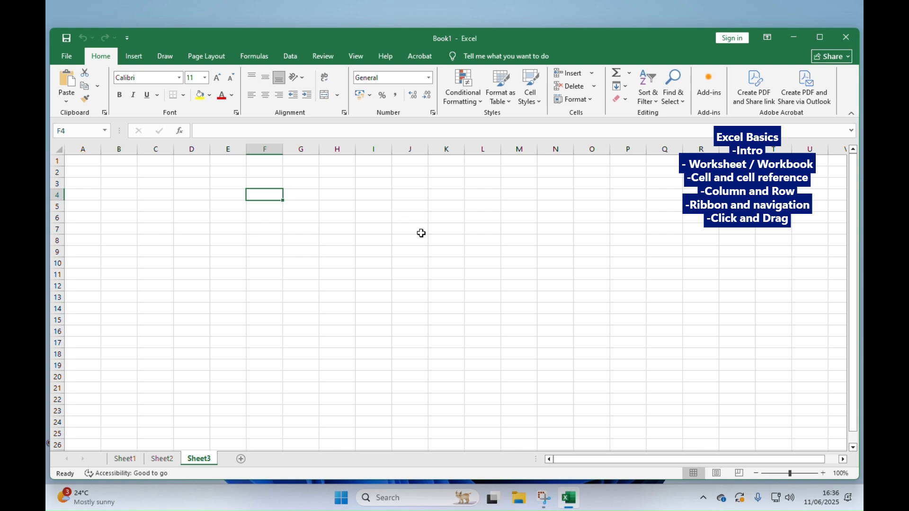
# - Select cells J3, B6, G5, A1, E4 and B5 in turn to show navigating the worksheet by picking cells directly
pyautogui.click(397, 186)
pyautogui.click(107, 217)
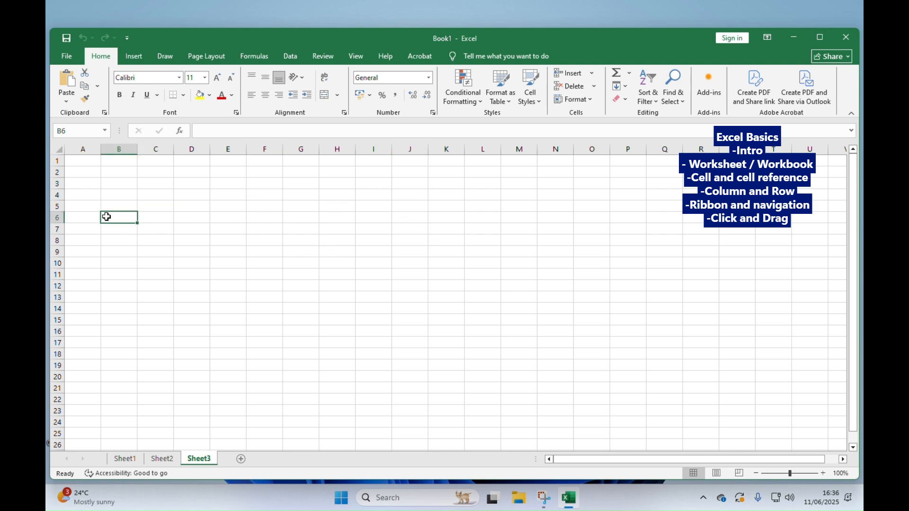
pyautogui.click(294, 203)
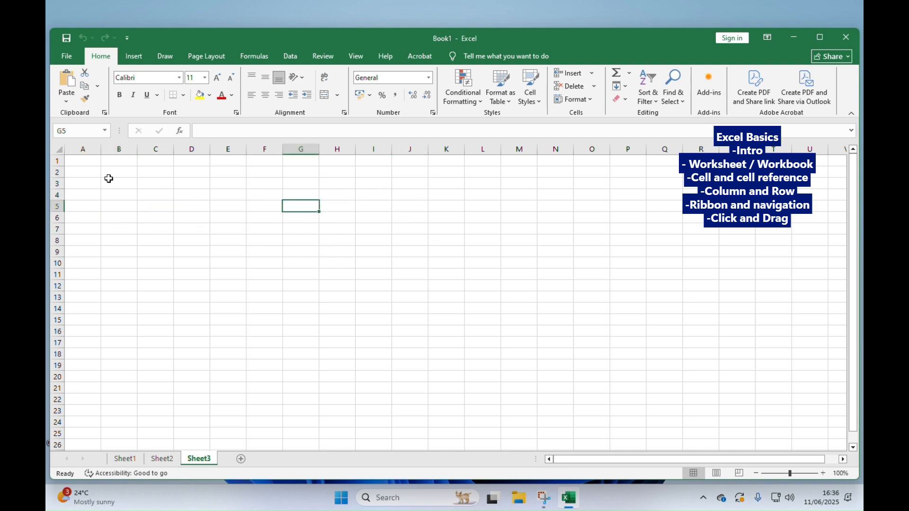
pyautogui.click(76, 160)
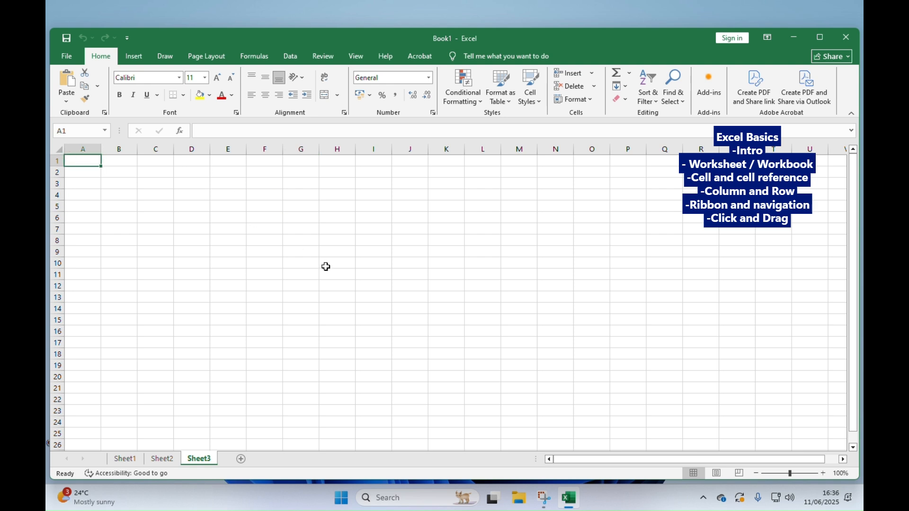
pyautogui.click(223, 196)
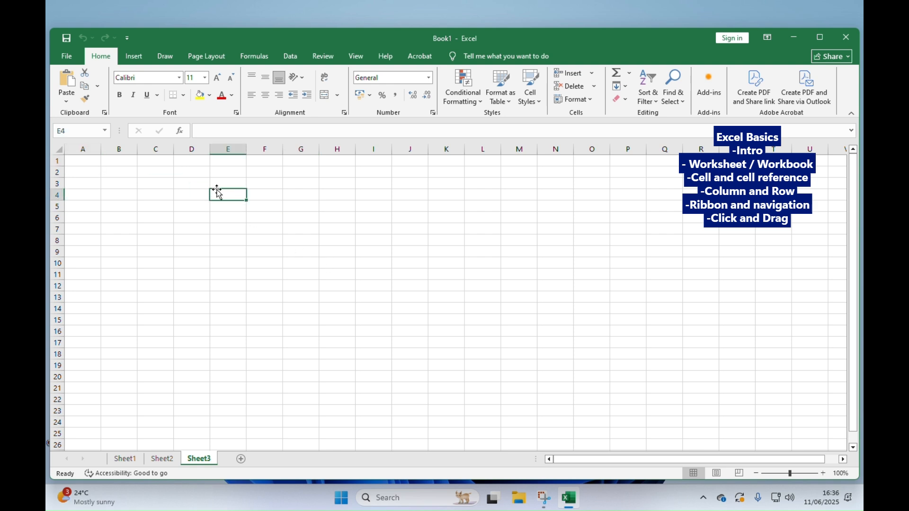
pyautogui.click(115, 206)
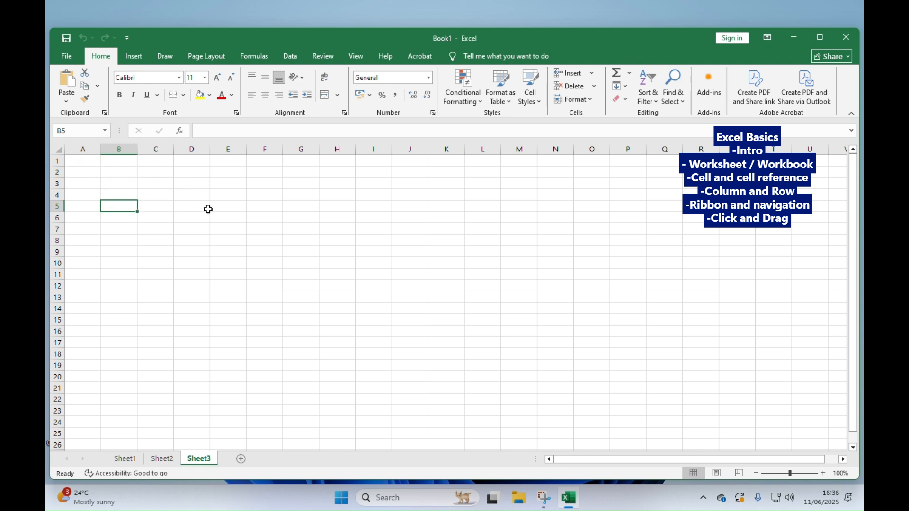
# - Select cells in row 5, and move the selection back and forth along the row one cell at a time, ending on I5
pyautogui.click(191, 205)
pyautogui.click(239, 205)
pyautogui.click(135, 207)
pyautogui.press('Right')
pyautogui.press('Right')
pyautogui.press('Right')
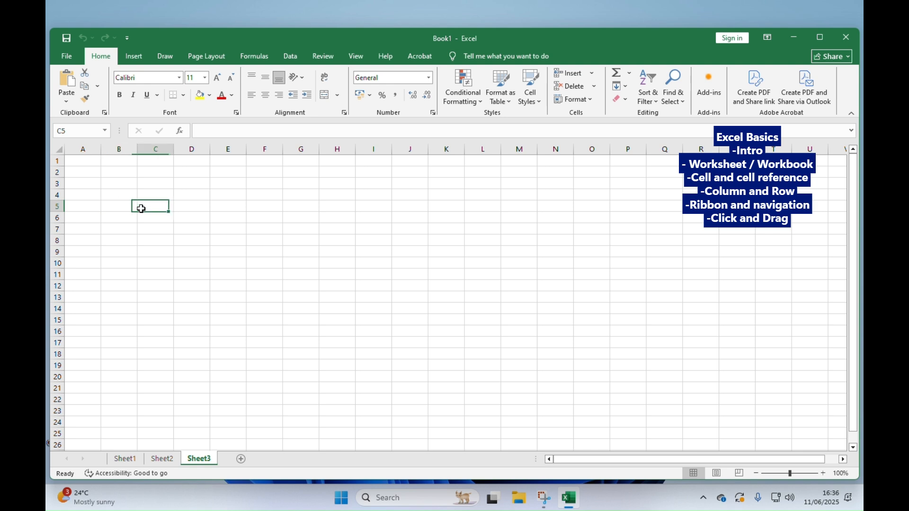
pyautogui.press('Left')
pyautogui.press('Left')
pyautogui.press('Left')
pyautogui.press('Right')
pyautogui.press('Right')
pyautogui.press('Right')
pyautogui.press('Right')
pyautogui.press('Right')
pyautogui.press('Right')
pyautogui.press('Right')
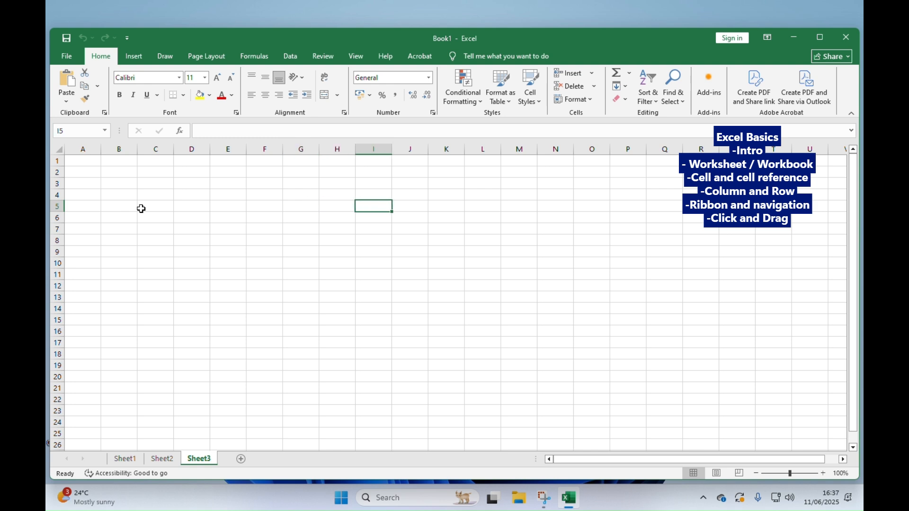
# - Step the selection back along row 5 to column B and down to cell B6
pyautogui.press('Left')
pyautogui.press('Left')
pyautogui.press('Left')
pyautogui.press('Left')
pyautogui.press('Left')
pyautogui.press('Left')
pyautogui.press('Left')
pyautogui.press('Right')
pyautogui.press('Right')
pyautogui.press('Right')
pyautogui.press('Left')
pyautogui.press('Left')
pyautogui.press('Left')
pyautogui.press('Left')
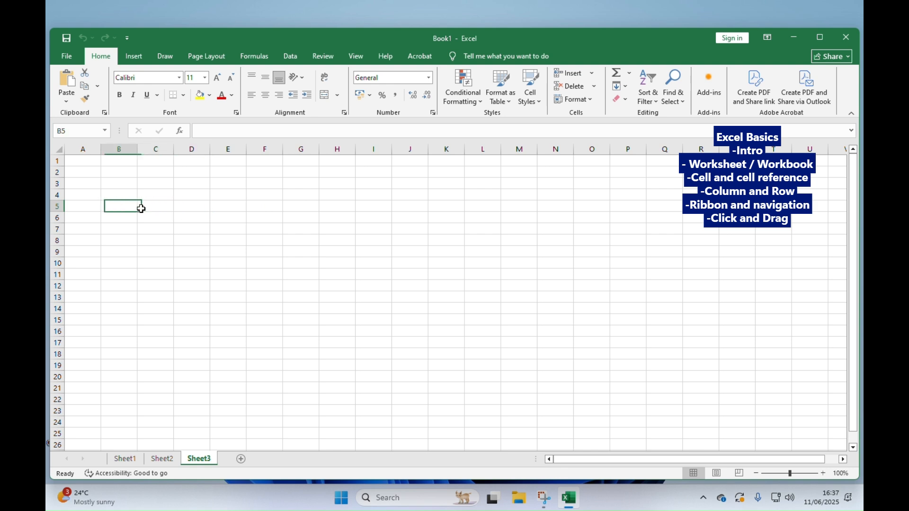
pyautogui.press('Right')
pyautogui.press('Down')
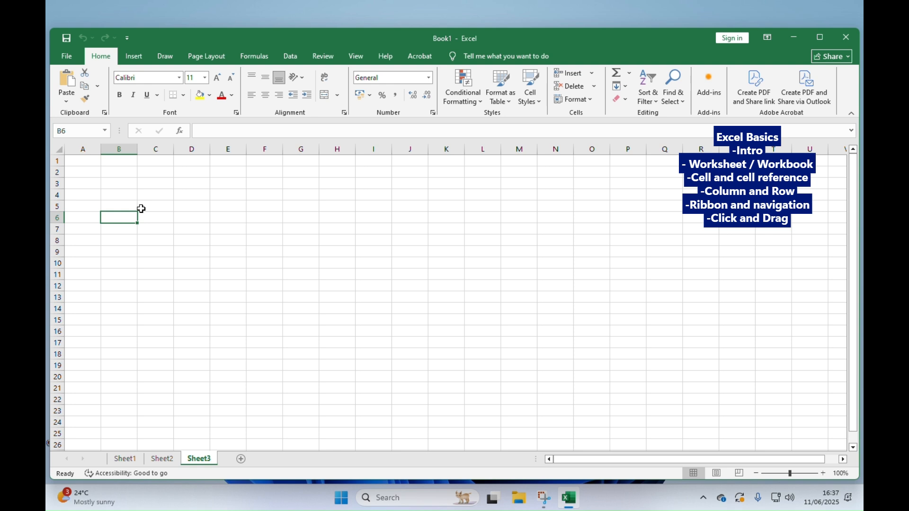
# - Enter the heading "Item" in cell A2, correcting its capitalization
pyautogui.click(85, 171)
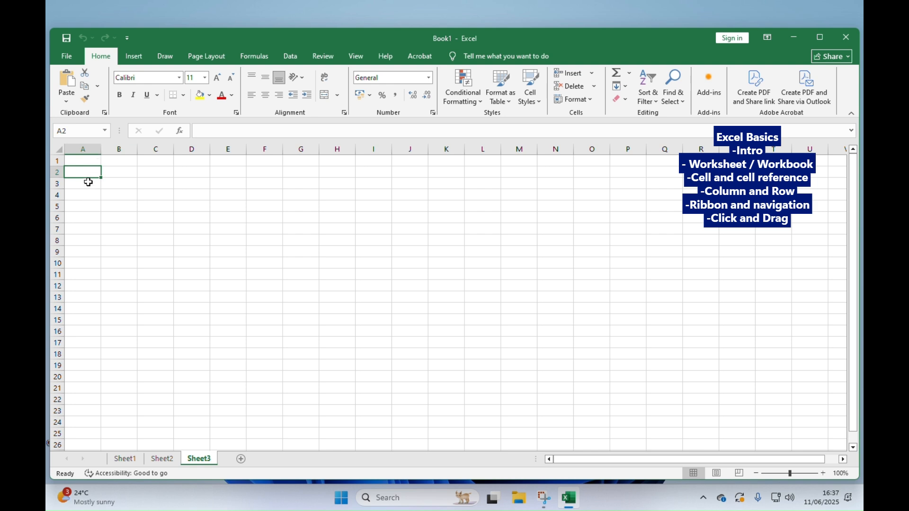
pyautogui.write('iTEM')
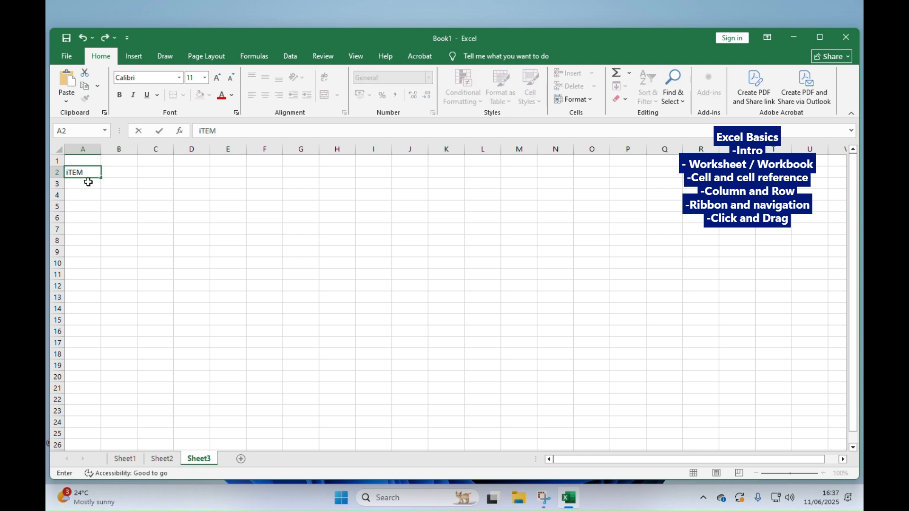
pyautogui.press('BackSpace')
pyautogui.press('BackSpace')
pyautogui.press('BackSpace')
pyautogui.press('BackSpace')
pyautogui.write('Item')
# - Enter the heading "Price per Item" in cell B2 and select cell A2
pyautogui.click(133, 172)
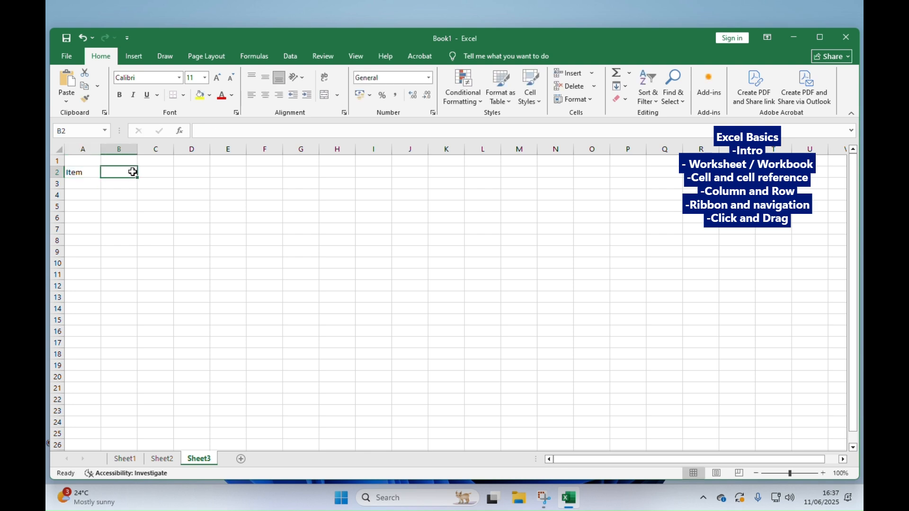
pyautogui.write('Price')
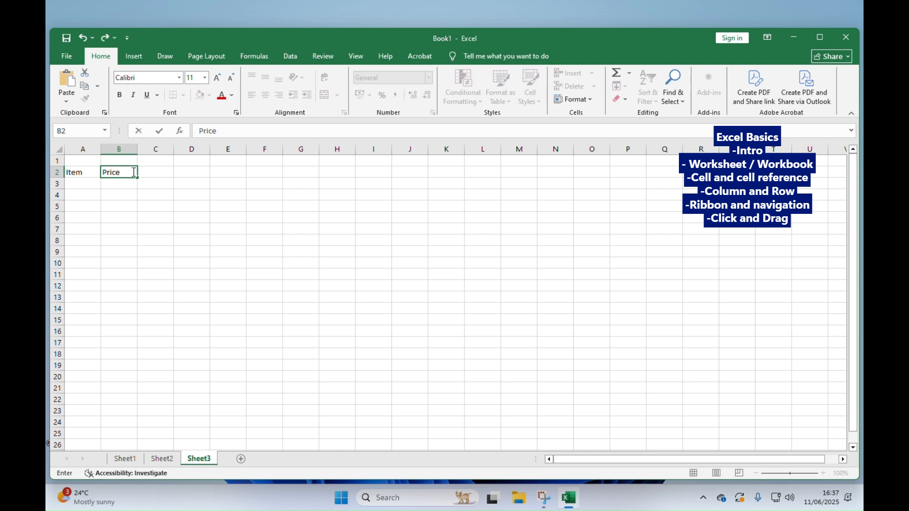
pyautogui.write(' per Item')
pyautogui.click(80, 173)
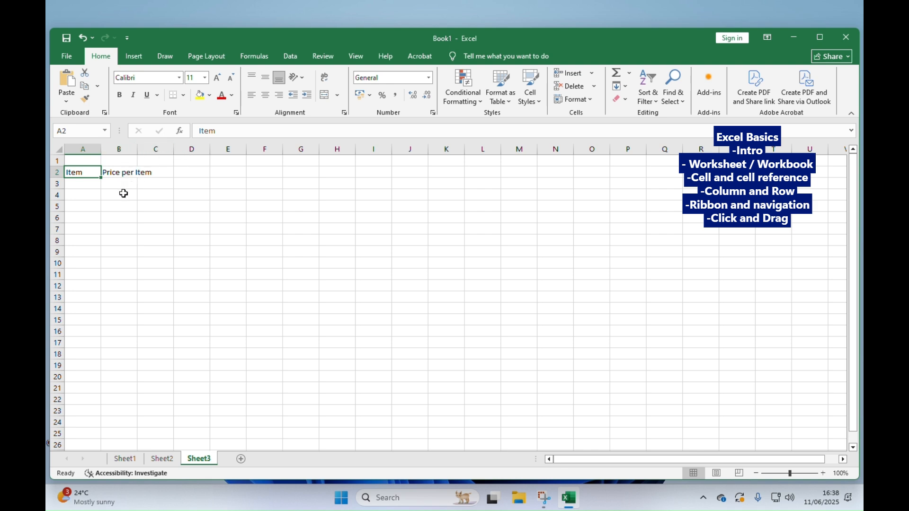
# - Widen column B so that the "Price per Item" heading fits within it
pyautogui.click(126, 148)
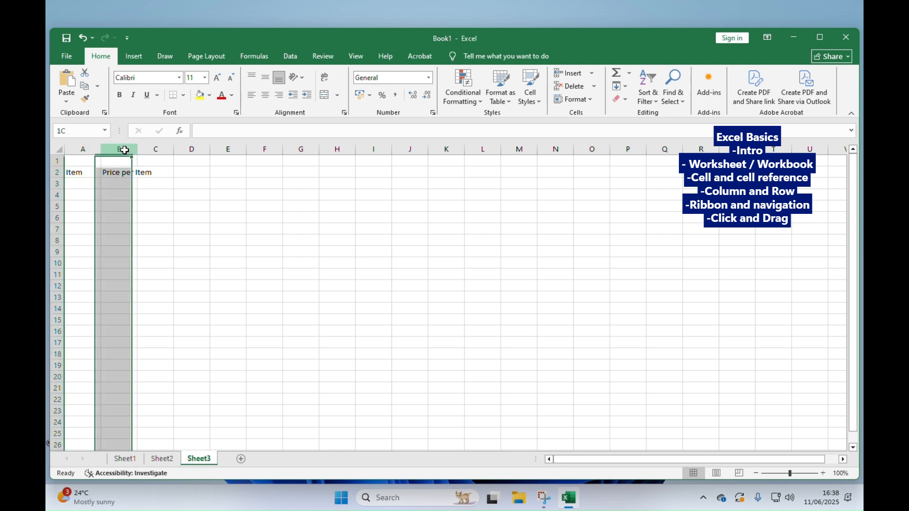
pyautogui.click(149, 148)
pyautogui.click(125, 171)
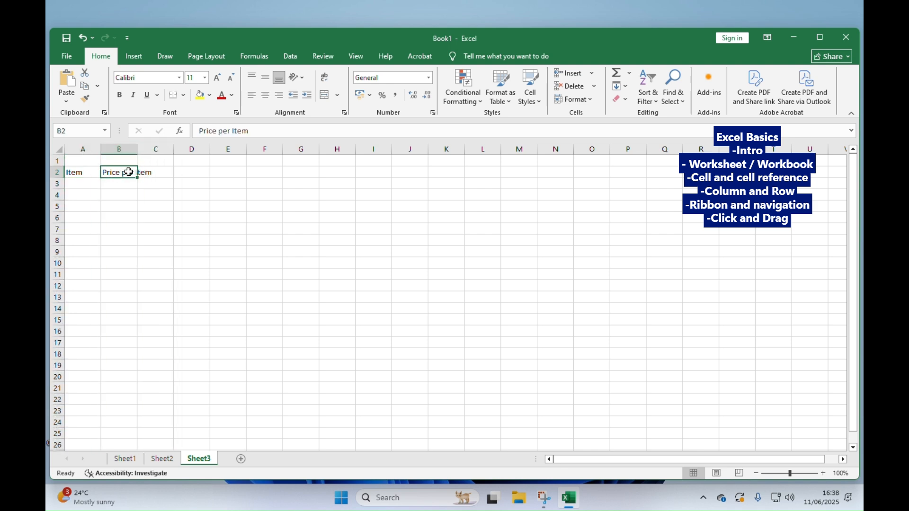
pyautogui.click(127, 148)
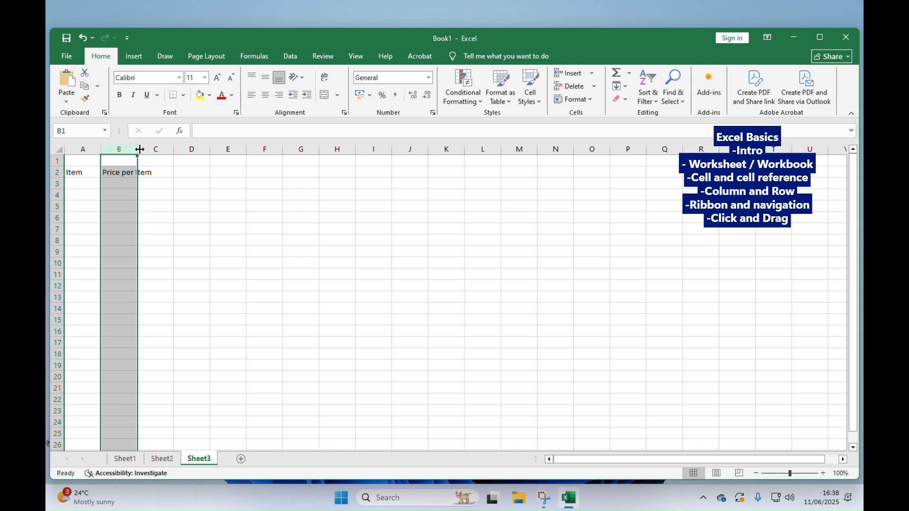
pyautogui.moveTo(139, 150); pyautogui.dragTo(162, 150)
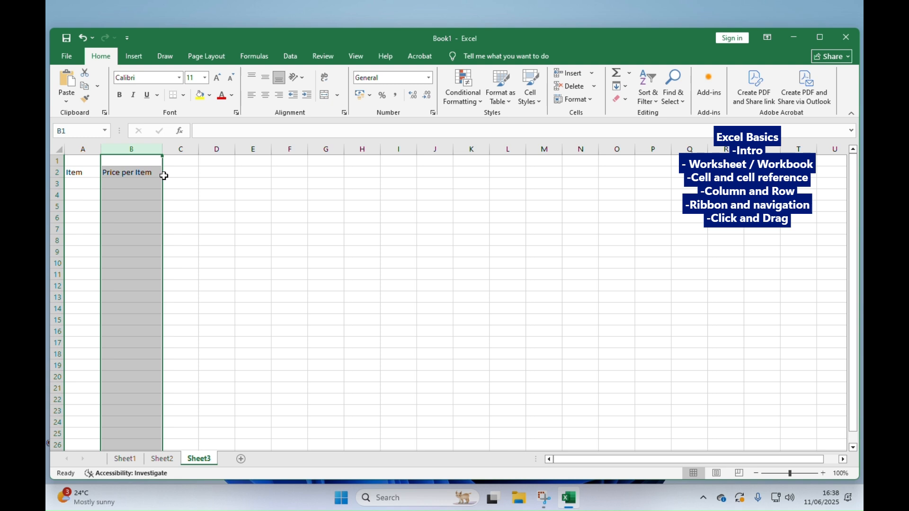
pyautogui.click(189, 184)
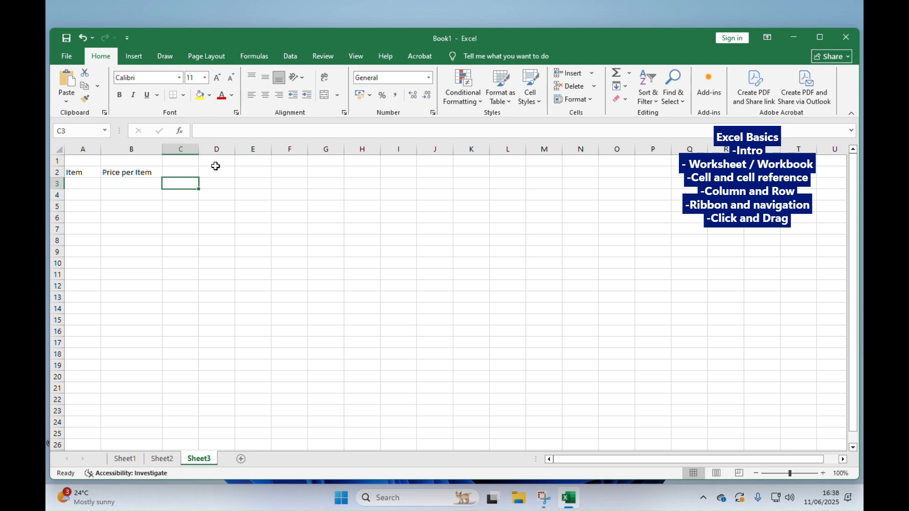
# - Enter the heading "Quantity of Item" in cell C2
pyautogui.click(180, 172)
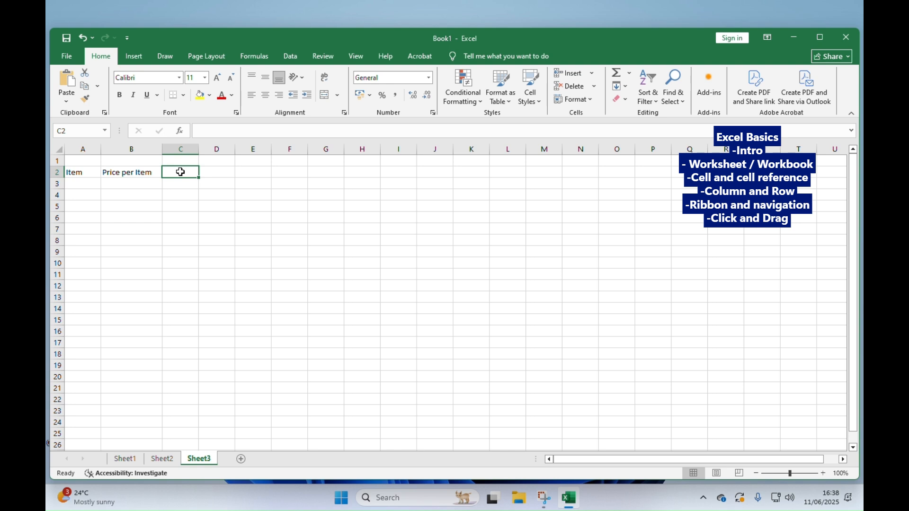
pyautogui.write('Qua')
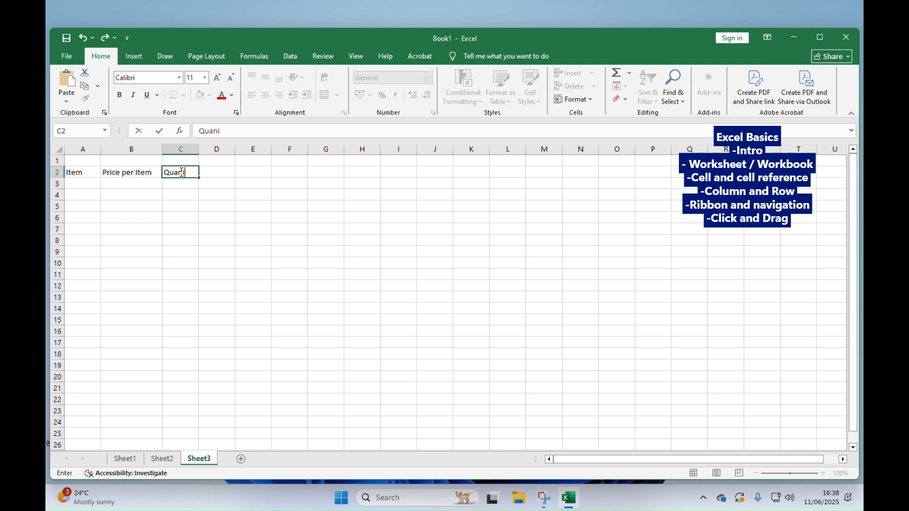
pyautogui.write('ntity of Item')
pyautogui.click(219, 195)
pyautogui.click(189, 173)
pyautogui.click(213, 186)
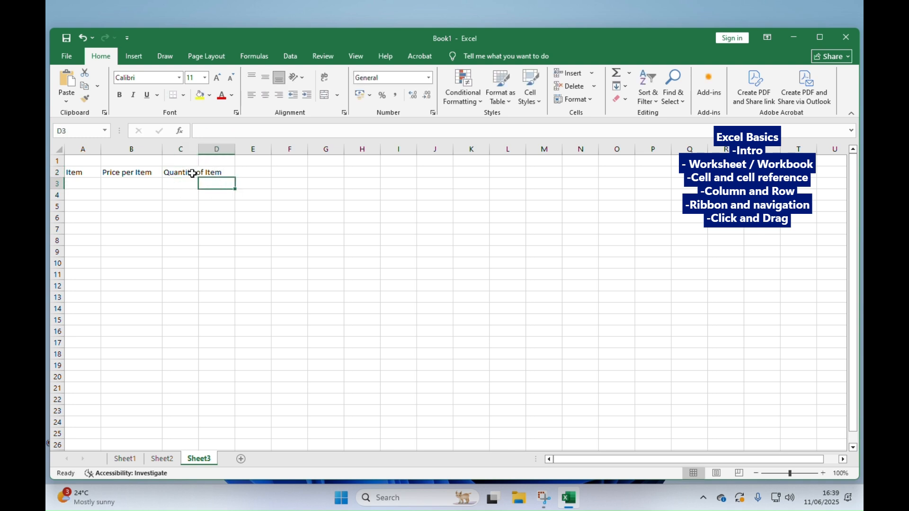
# - Turn on text wrapping for the "Quantity of Item" heading in C2 and widen column C slightly
pyautogui.click(188, 173)
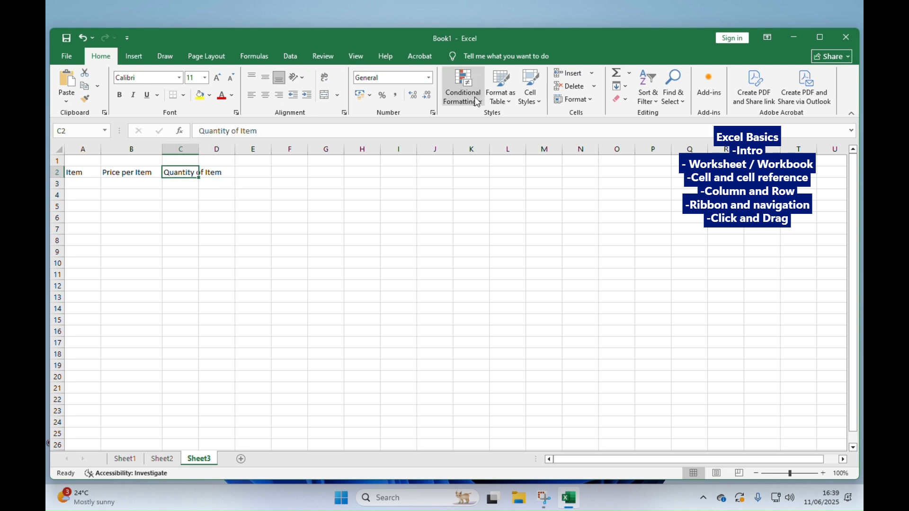
pyautogui.click(400, 18)
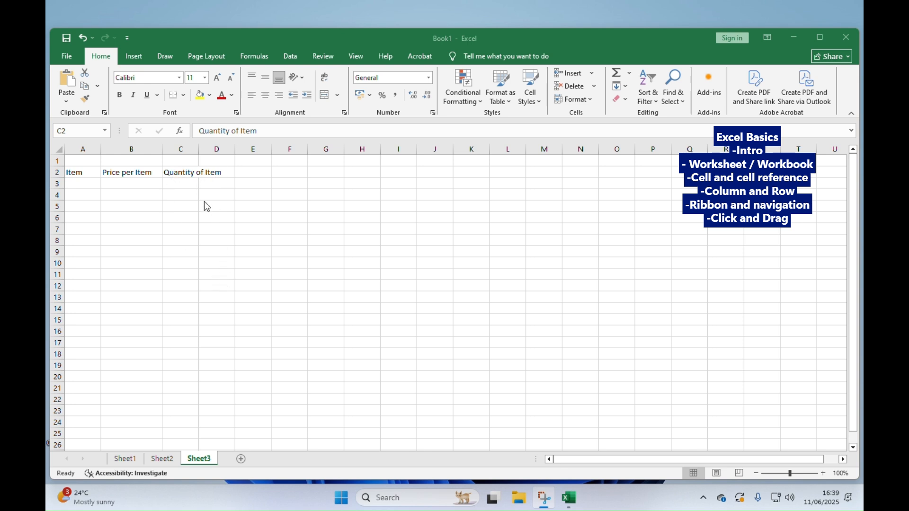
pyautogui.click(181, 171)
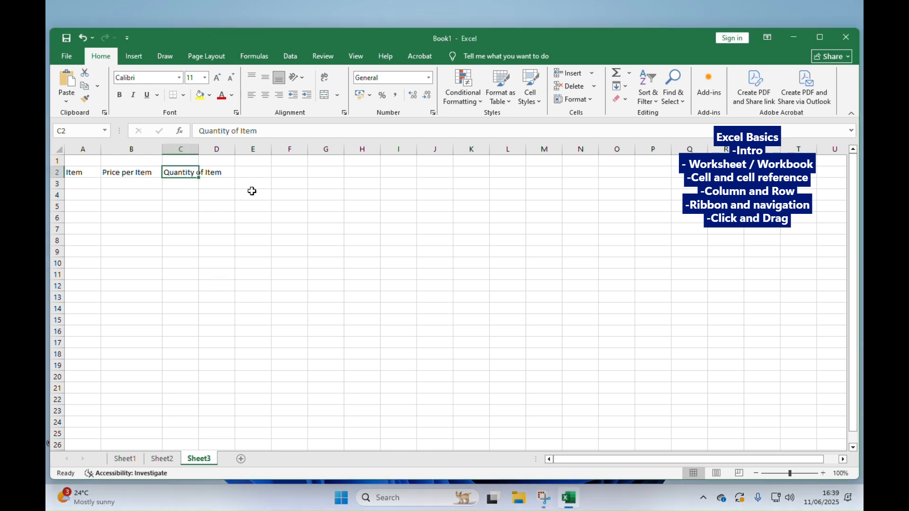
pyautogui.click(346, 115)
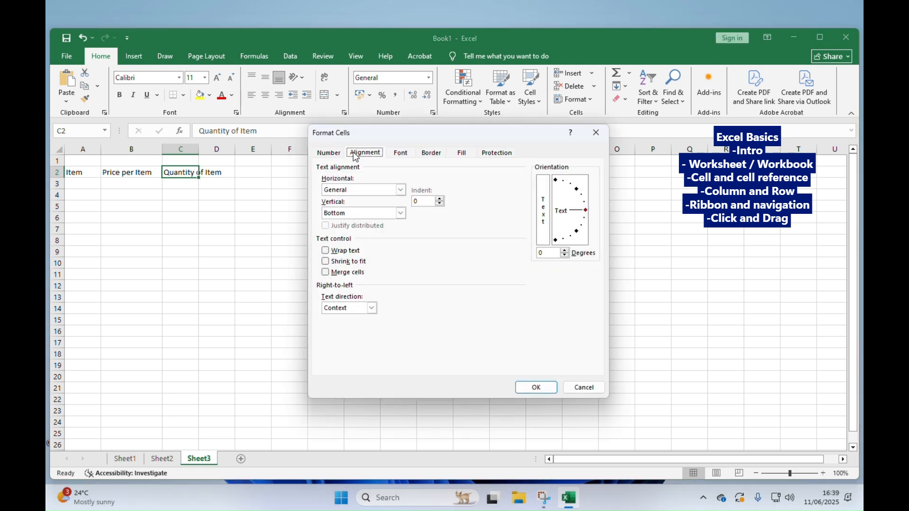
pyautogui.click(326, 251)
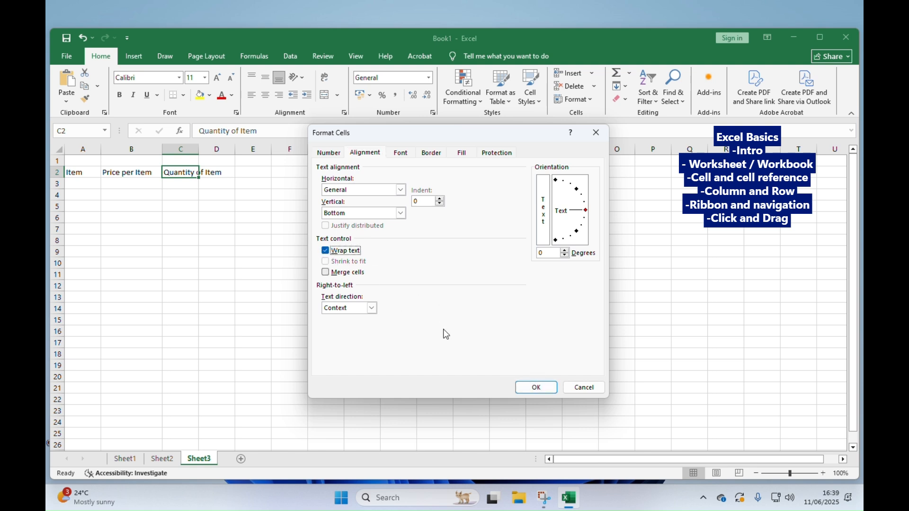
pyautogui.click(536, 388)
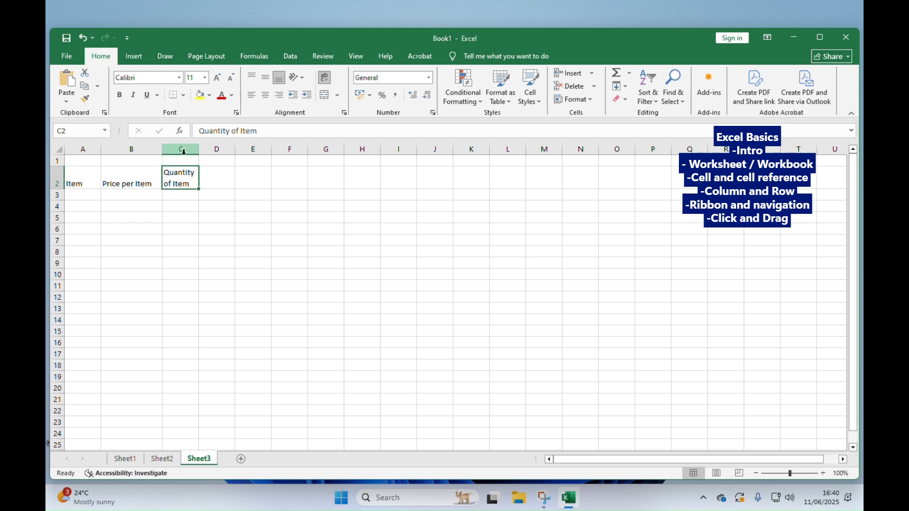
pyautogui.moveTo(198, 149)
pyautogui.mouseDown()
pyautogui.moveTo(237, 149)
pyautogui.moveTo(201, 149)
pyautogui.mouseUp()
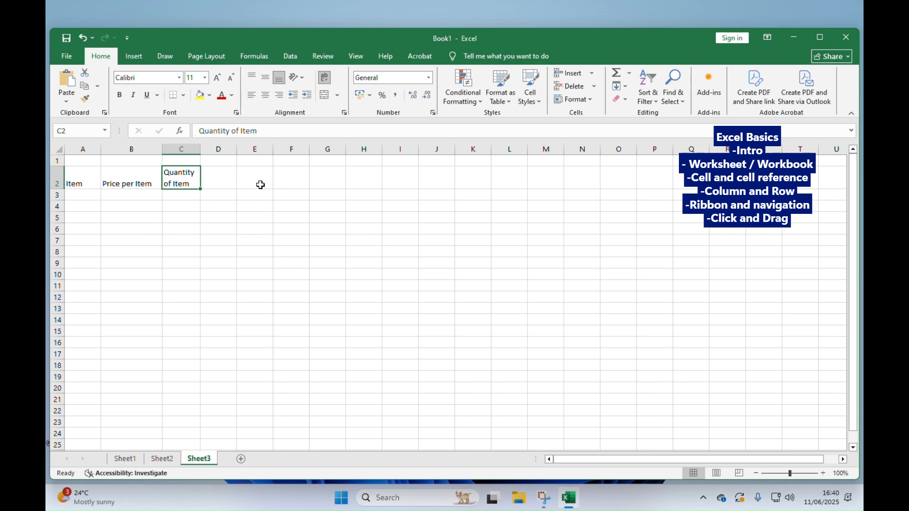
# - Enter the heading "Days" in cell D2 and the day "Monday" in cell D3 beneath it
pyautogui.click(233, 181)
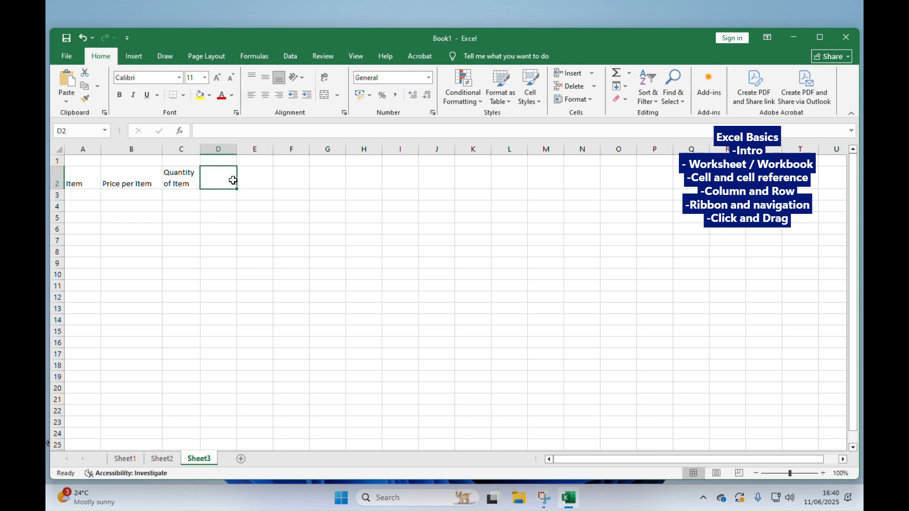
pyautogui.write('Days')
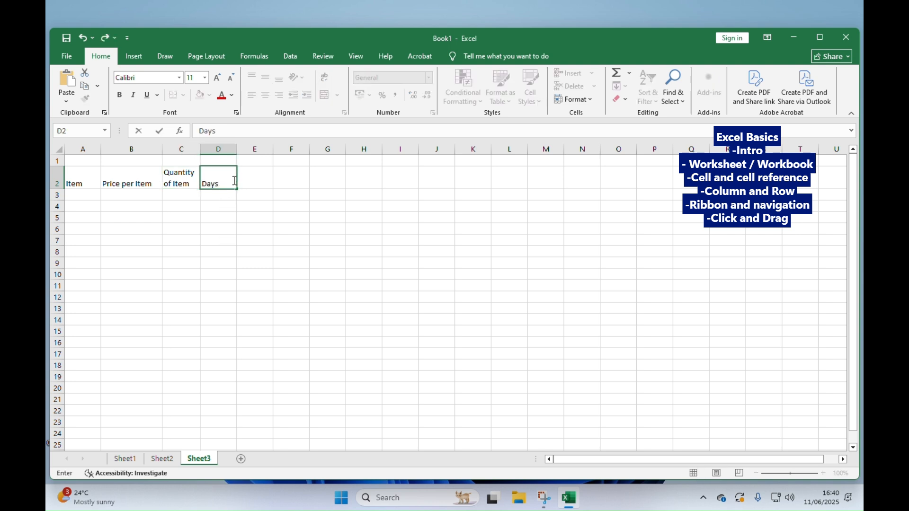
pyautogui.click(209, 196)
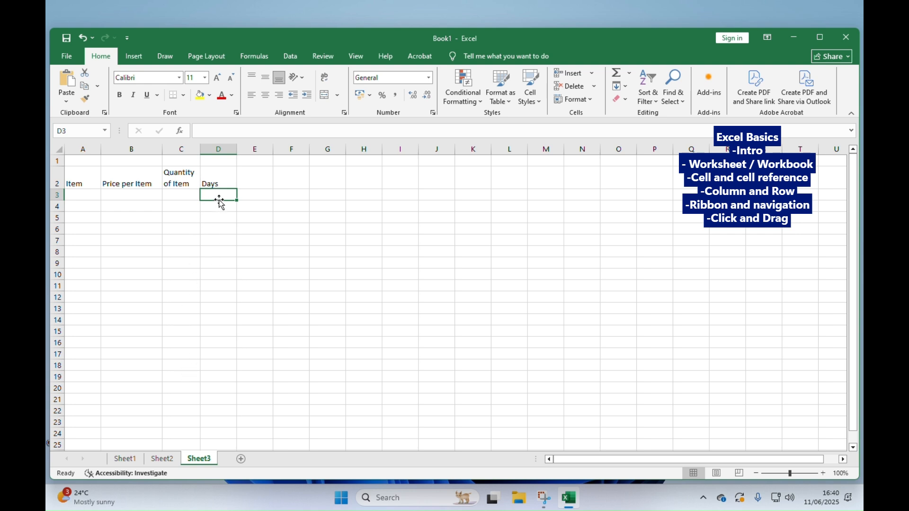
pyautogui.write('Monday')
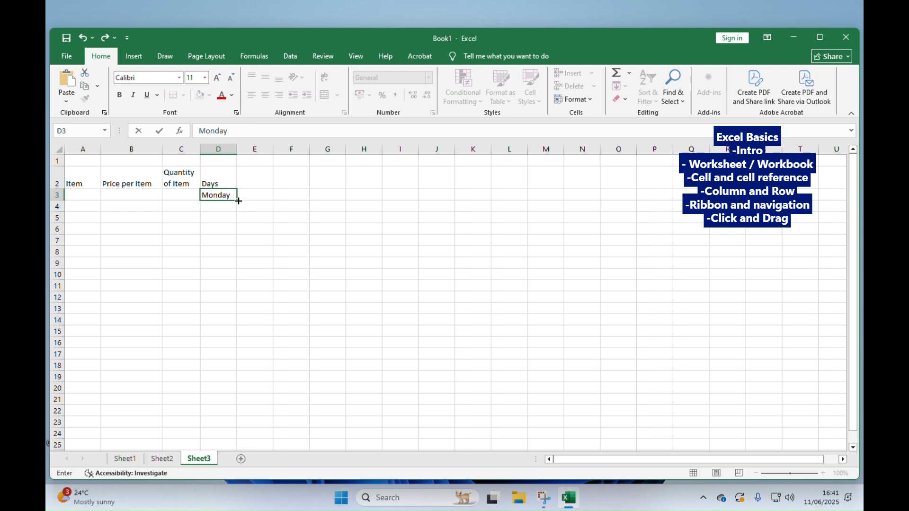
# - Autofill the weekday series from D3 down to D10 and autofit column D to its contents
pyautogui.moveTo(238, 201); pyautogui.dragTo(238, 201)
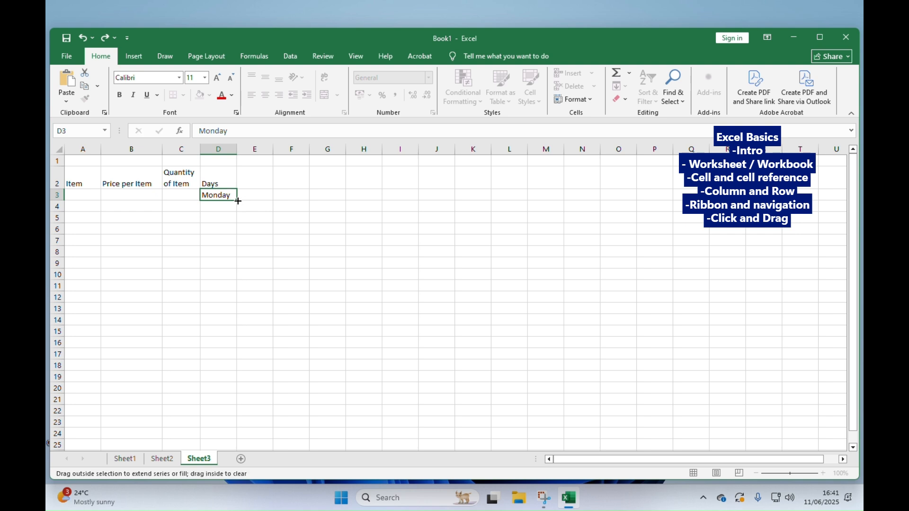
pyautogui.moveTo(239, 201); pyautogui.dragTo(232, 277)
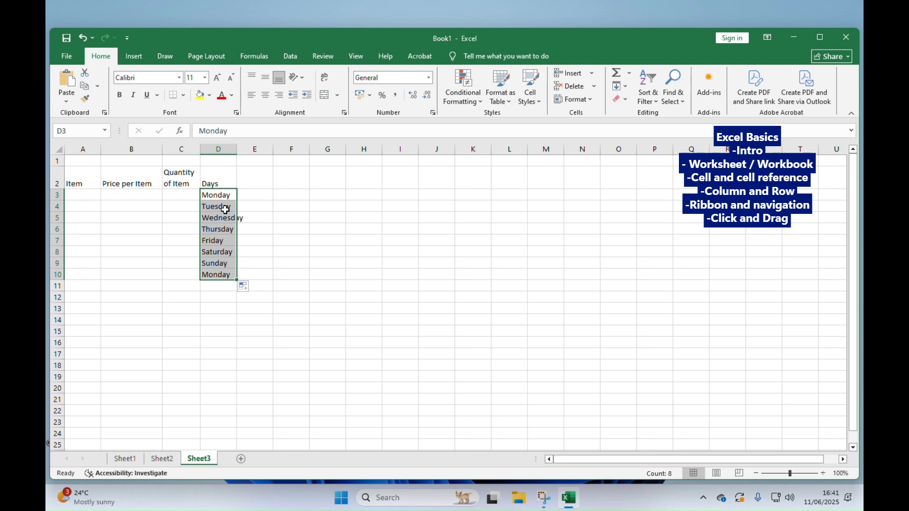
pyautogui.doubleClick(237, 149)
# - Enter the heading "Months" in cell E2 and the month "Jan" in cell E3
pyautogui.click(257, 172)
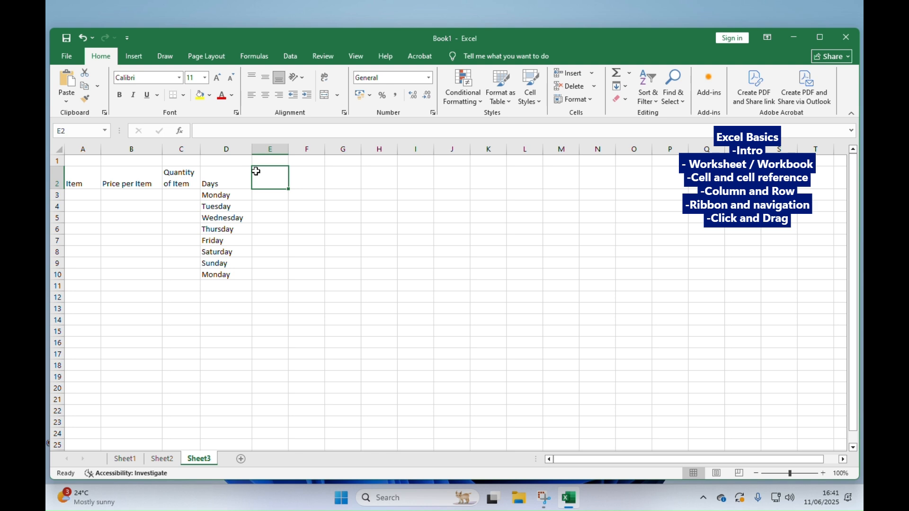
pyautogui.write('Months')
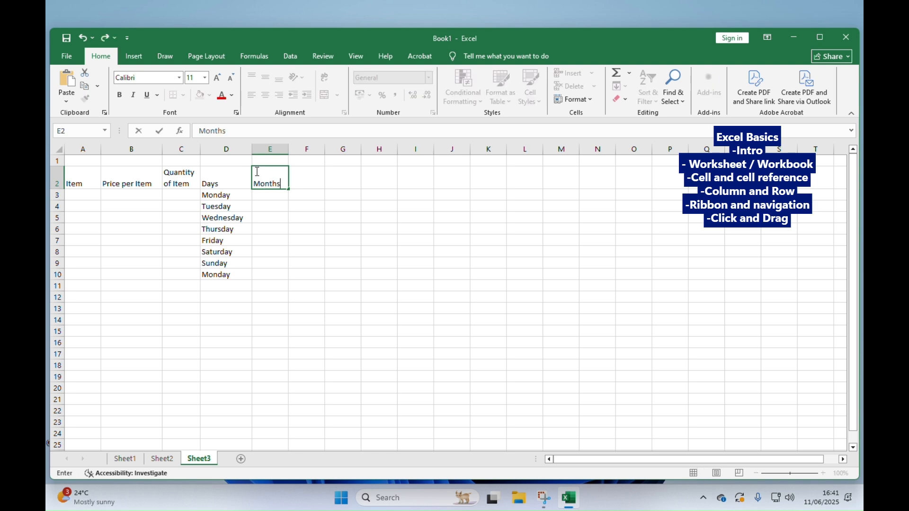
pyautogui.click(266, 195)
pyautogui.write('Jan')
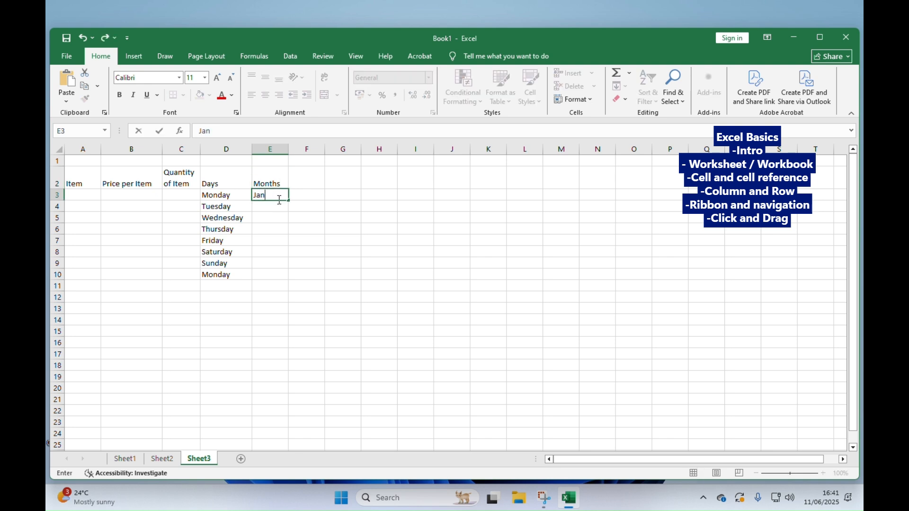
# - Autofill the month series from "Jan" in E3 down to E13 and across to K3
pyautogui.moveTo(290, 201); pyautogui.dragTo(284, 313)
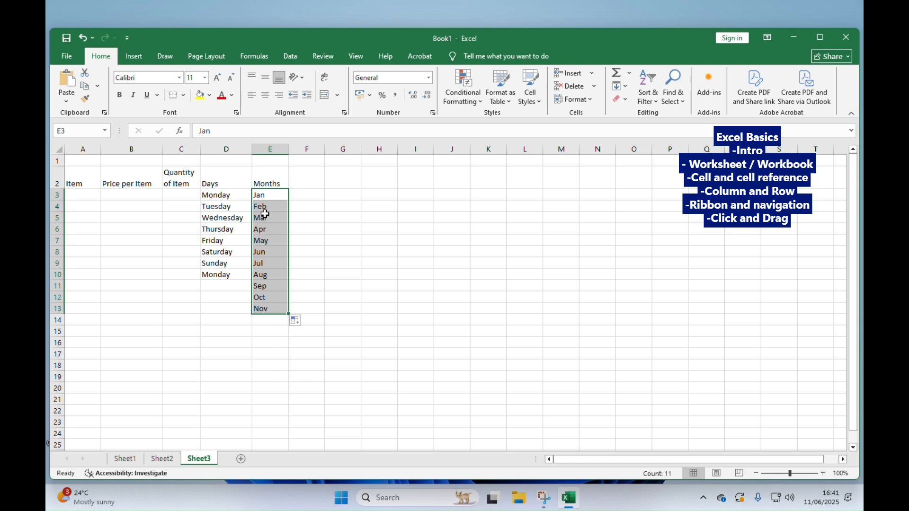
pyautogui.click(265, 197)
pyautogui.moveTo(290, 201); pyautogui.dragTo(504, 199)
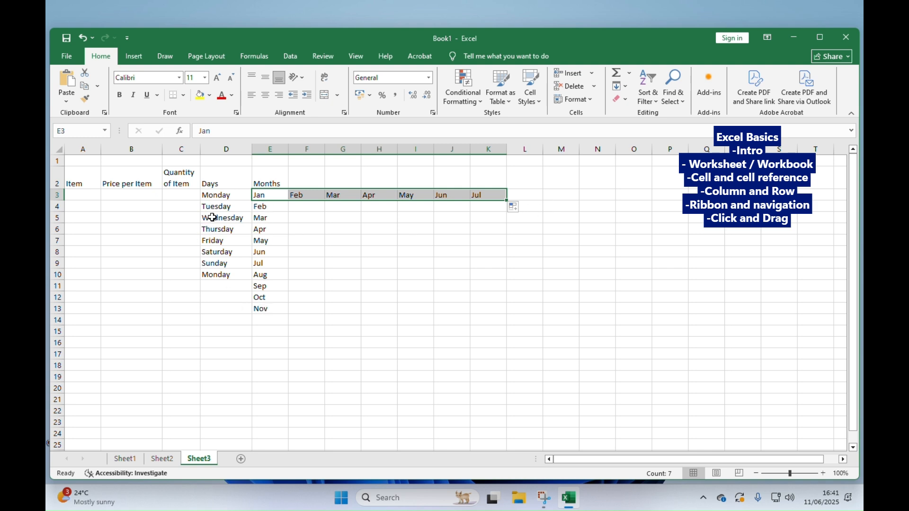
# - Enter "Mon" in cell D16 and autofill the short weekday names across to K16 and down to D23
pyautogui.click(221, 343)
pyautogui.write('MO')
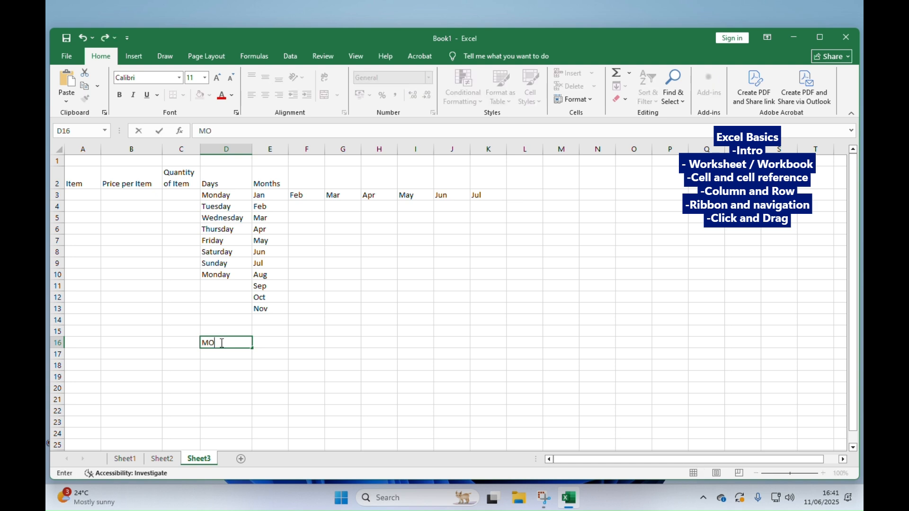
pyautogui.press('BackSpace')
pyautogui.write('on')
pyautogui.moveTo(253, 348); pyautogui.dragTo(498, 349)
pyautogui.click(242, 345)
pyautogui.moveTo(252, 349); pyautogui.dragTo(264, 427)
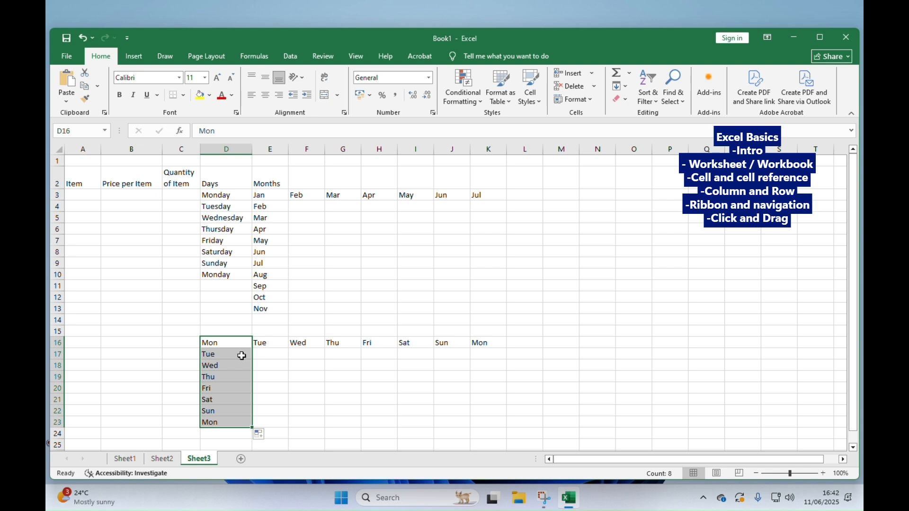
# - Enter 1 in cell A25 and 2 in cell A26, below the weekday lists
pyautogui.scroll(-2, 243, 352)
pyautogui.scroll(2, 240, 384)
pyautogui.scroll(1, 230, 341)
pyautogui.scroll(-2, 228, 330)
pyautogui.scroll(-3, 194, 341)
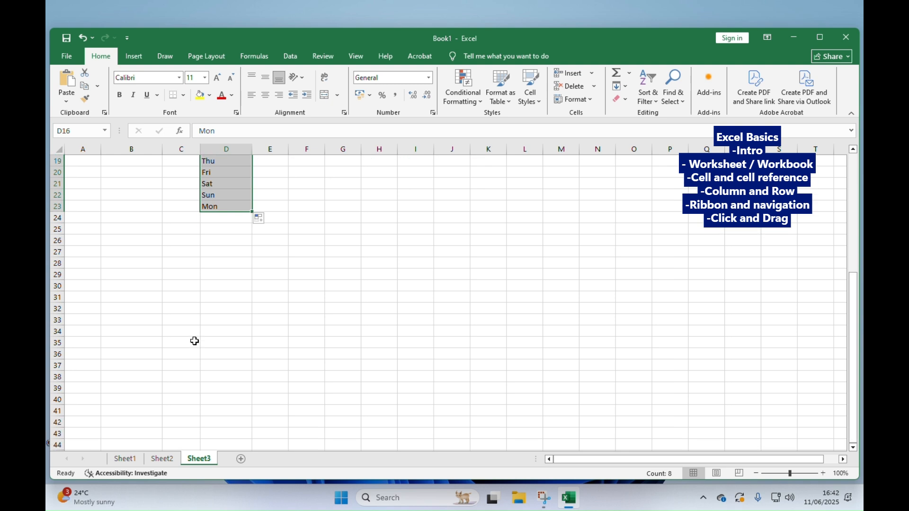
pyautogui.scroll(3, 193, 341)
pyautogui.moveTo(134, 360); pyautogui.dragTo(89, 361)
pyautogui.click(90, 362)
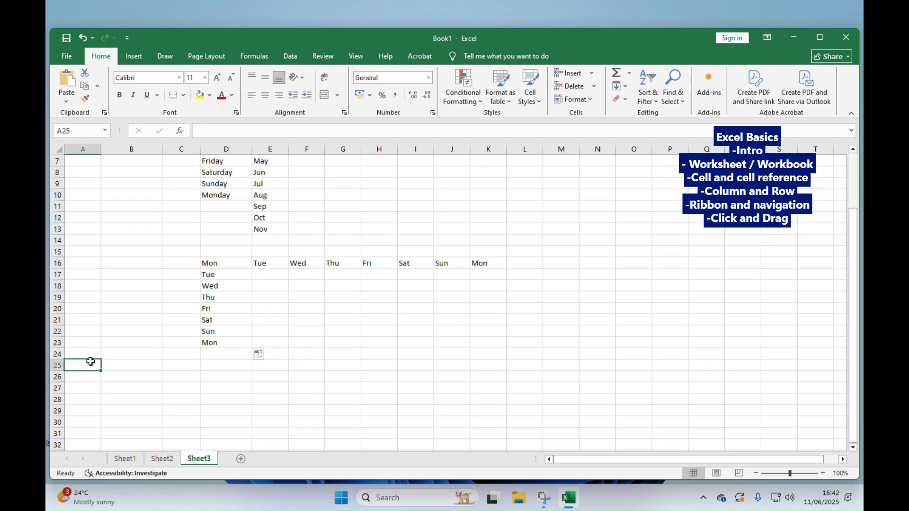
pyautogui.write('1')
pyautogui.press('Return')
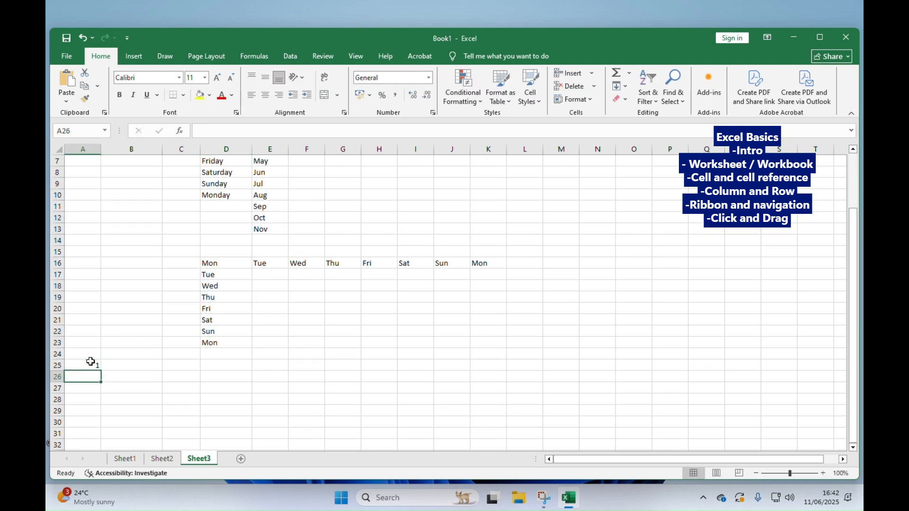
pyautogui.write('2')
pyautogui.press('Return')
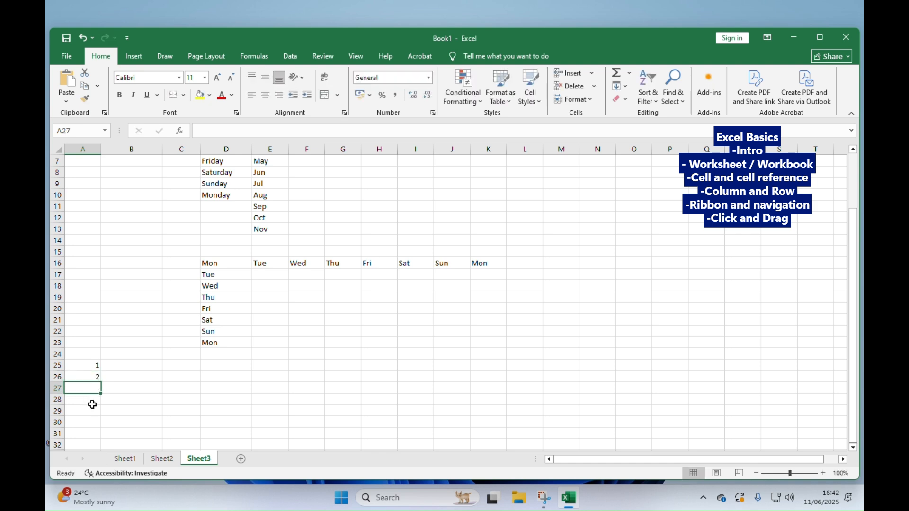
# - Fill cell A25 down to A31 and switch the fill option to Fill Series for consecutive numbers
pyautogui.moveTo(94, 364); pyautogui.dragTo(108, 432)
pyautogui.click(94, 374)
pyautogui.click(96, 366)
pyautogui.scroll(-1, 110, 431)
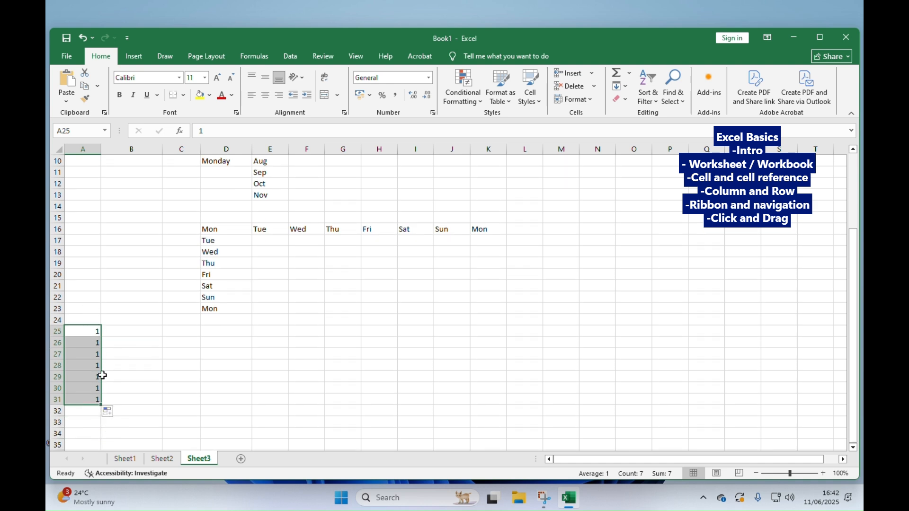
pyautogui.click(108, 412)
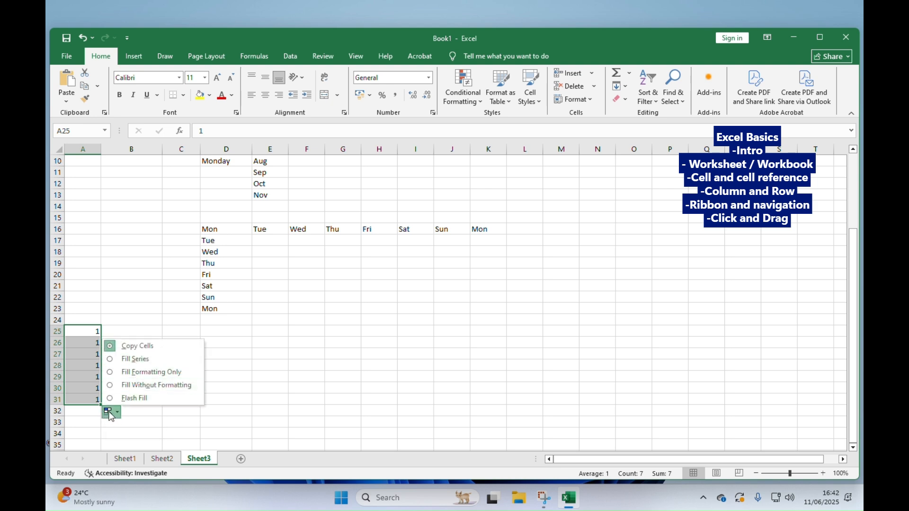
pyautogui.click(110, 414)
pyautogui.click(110, 414)
pyautogui.click(120, 362)
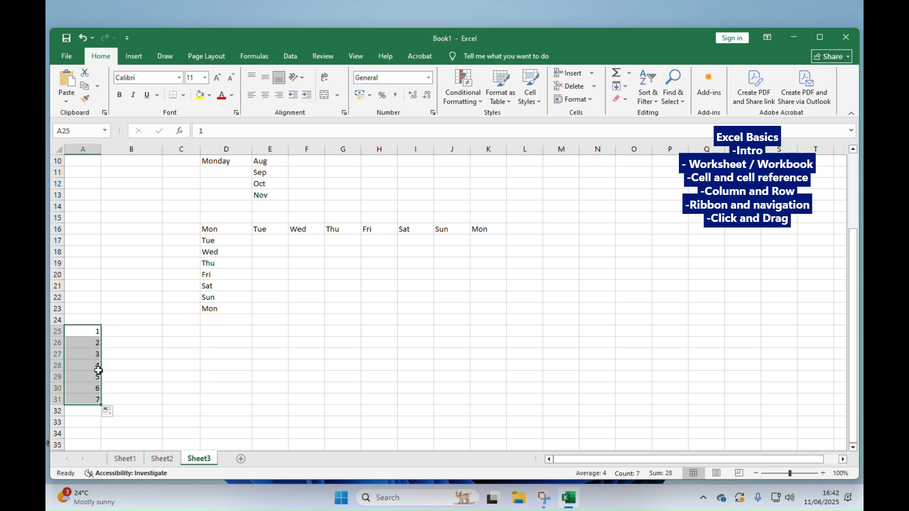
# - Enter the number 8145112 in cell B25 and reselect that cell
pyautogui.click(151, 330)
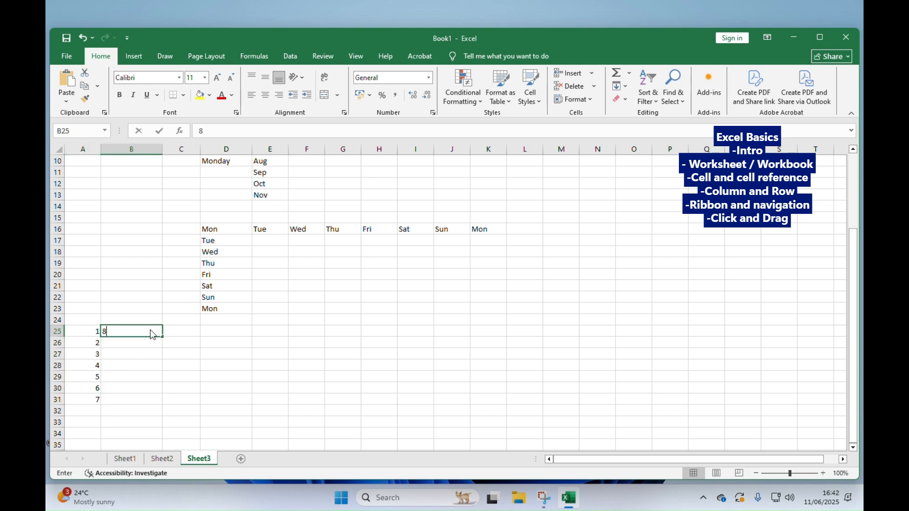
pyautogui.write('81')
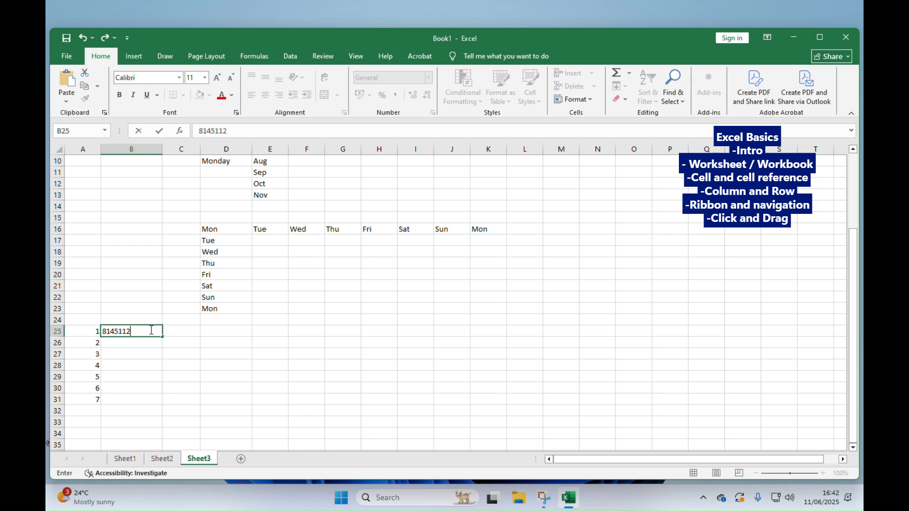
pyautogui.write('45112')
pyautogui.click(178, 339)
pyautogui.click(144, 331)
# - Fill the number in B25 down to B31 as a consecutive series using the Fill Series option
pyautogui.moveTo(162, 338); pyautogui.dragTo(163, 403)
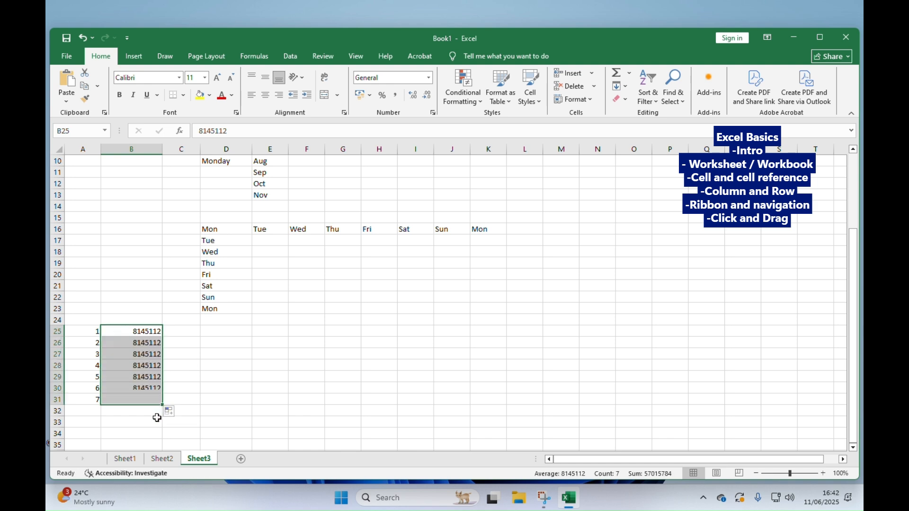
pyautogui.click(176, 413)
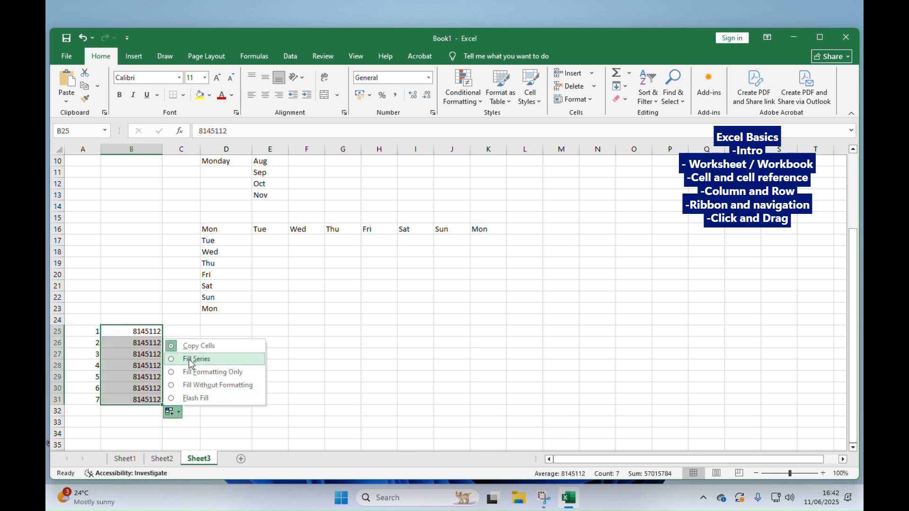
pyautogui.click(190, 361)
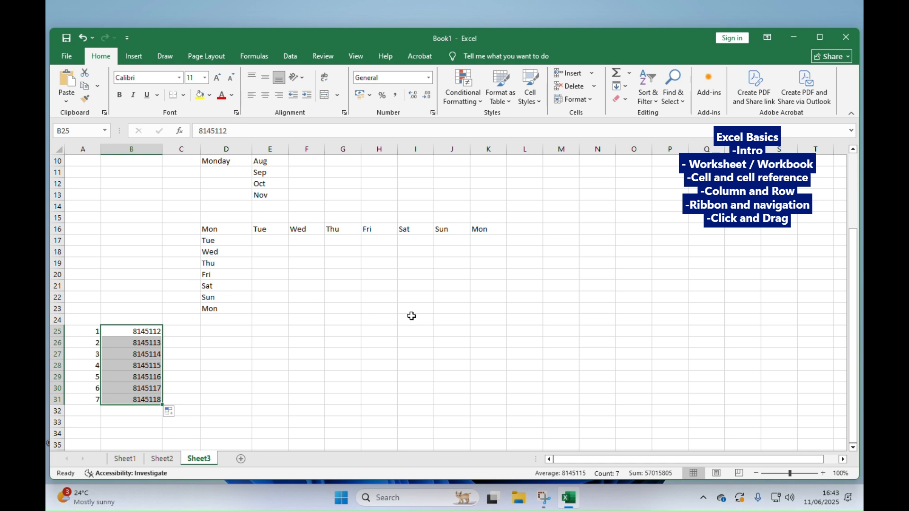
# - Review the Insert and Home command sets, view Sheet1, and return to Sheet3
pyautogui.scroll(3, 330, 309)
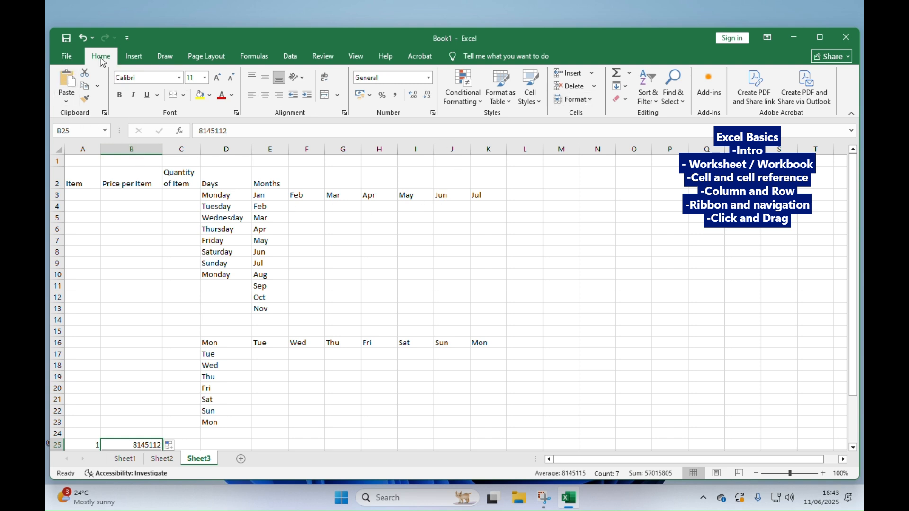
pyautogui.click(132, 56)
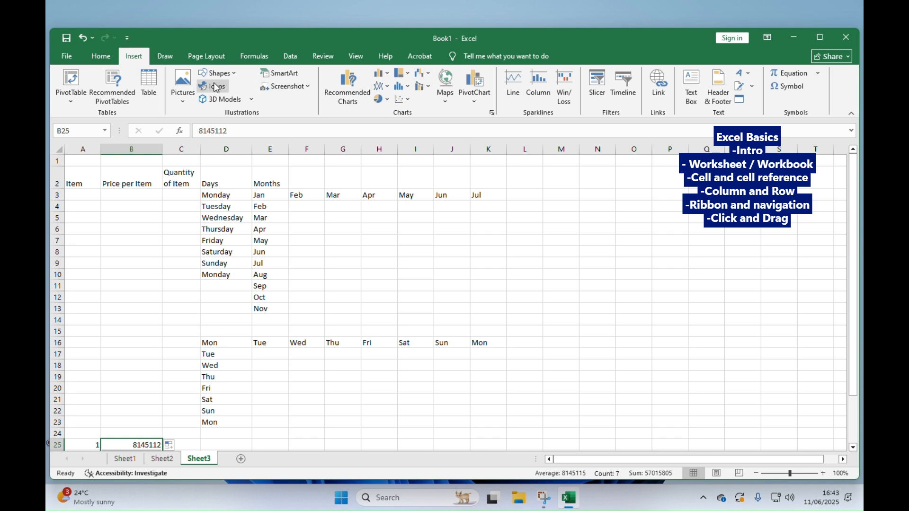
pyautogui.click(100, 56)
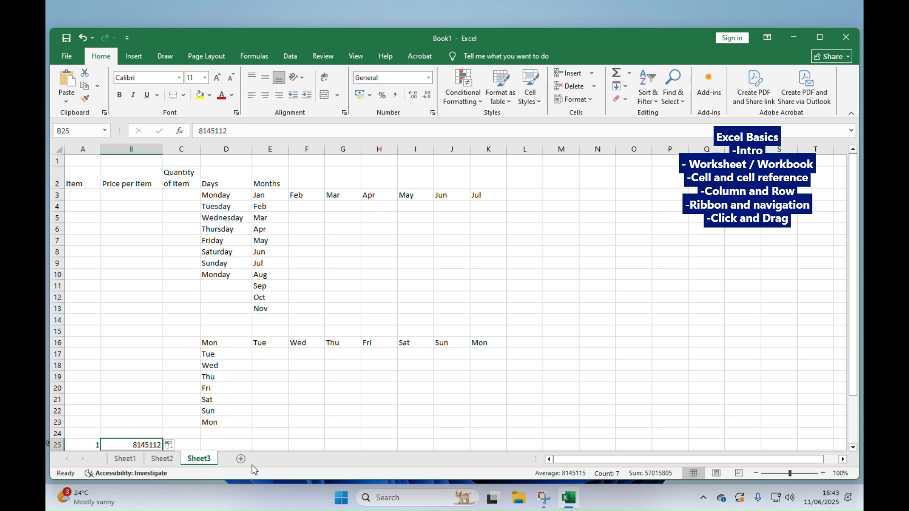
pyautogui.click(130, 463)
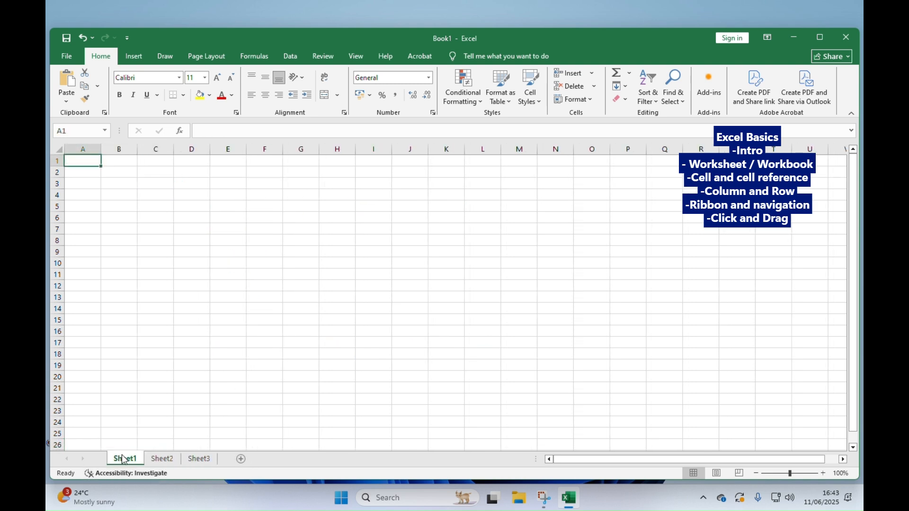
pyautogui.click(203, 465)
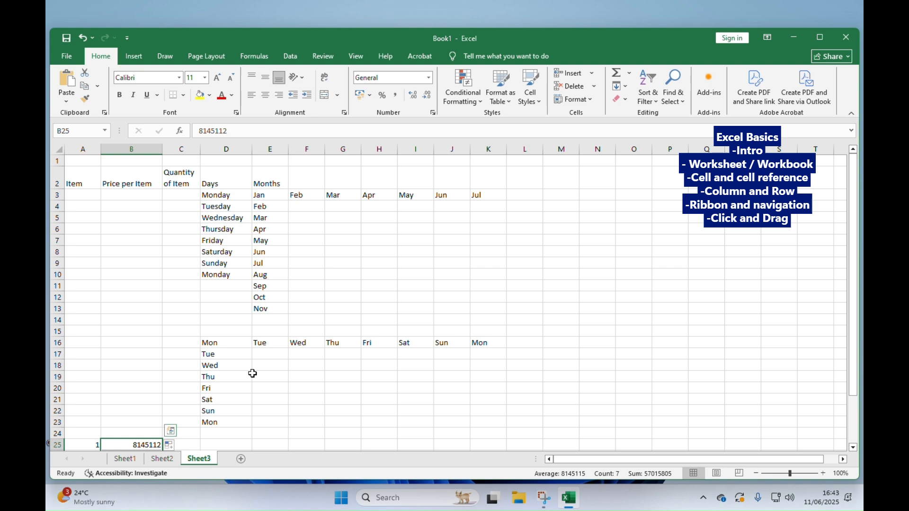
# - Select the entire columns N, O, P and Q one after another, and finish by selecting all of row 1
pyautogui.click(594, 142)
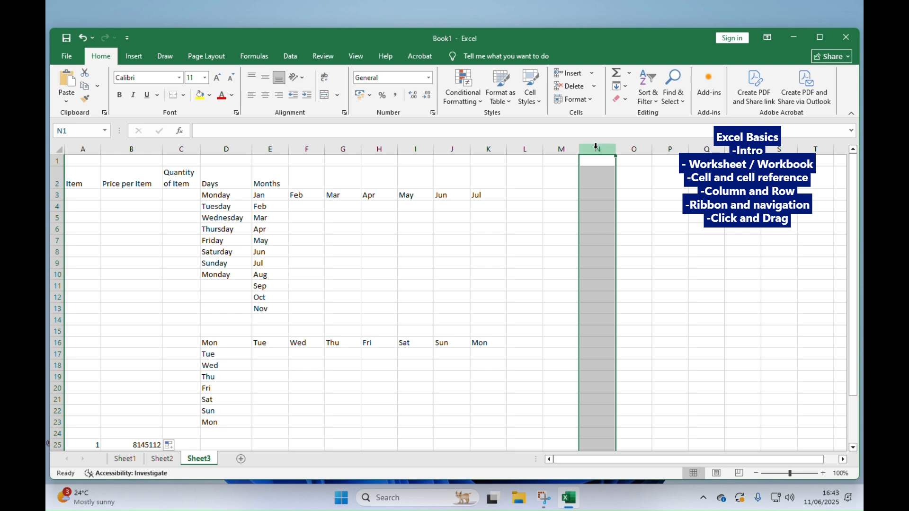
pyautogui.click(632, 146)
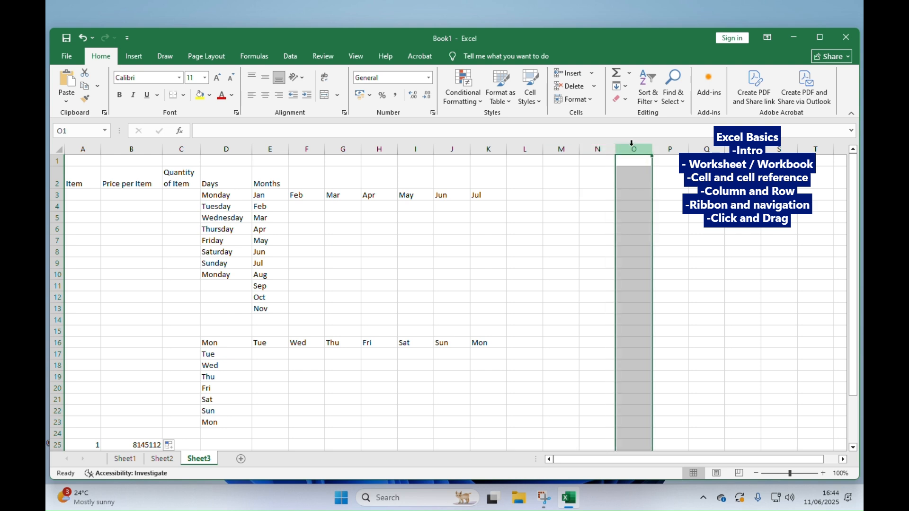
pyautogui.click(669, 147)
pyautogui.click(703, 148)
pyautogui.click(595, 148)
pyautogui.click(633, 149)
pyautogui.click(666, 149)
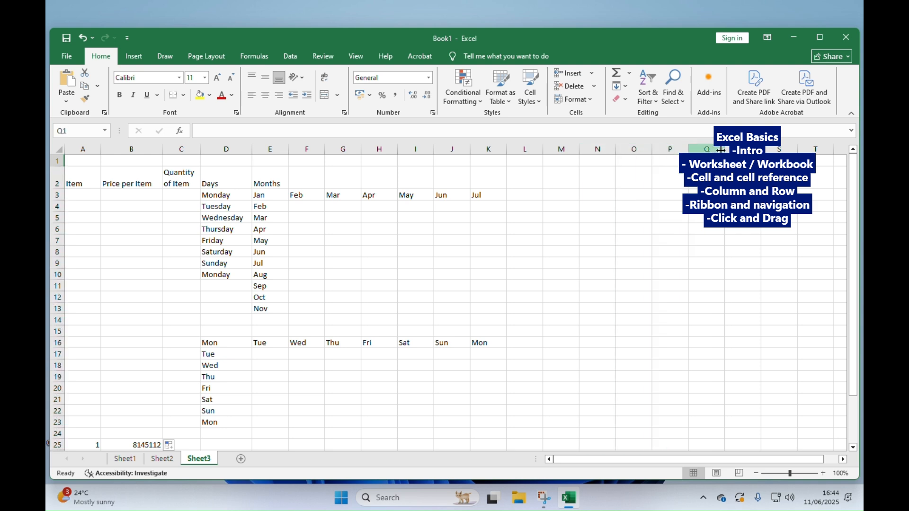
pyautogui.click(706, 149)
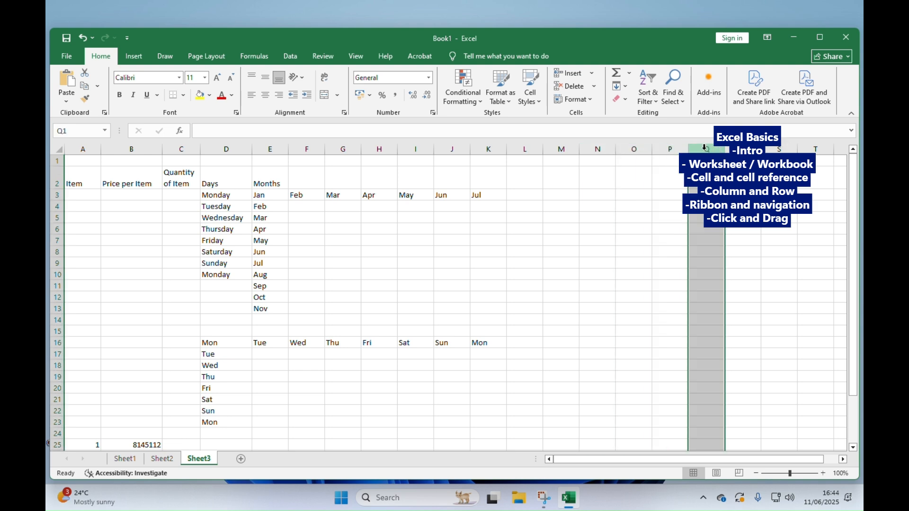
pyautogui.click(57, 161)
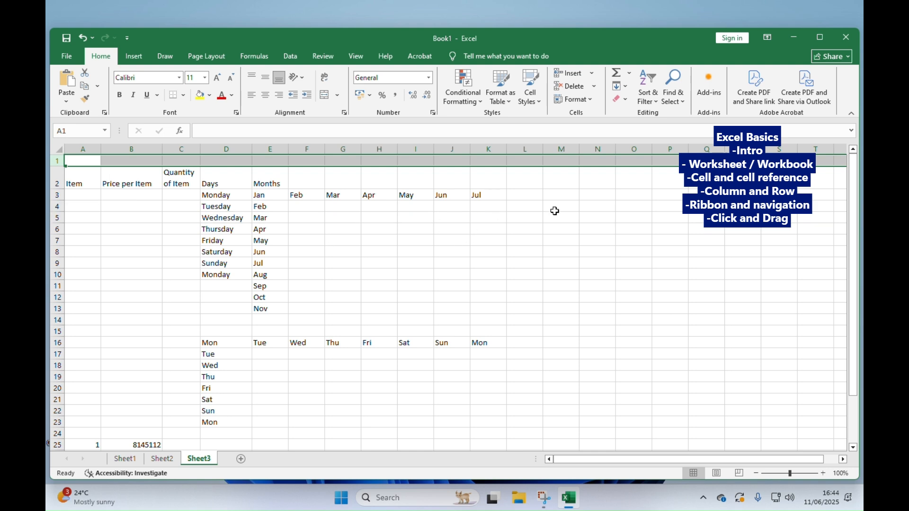
# - Select cell M5 to show its cell reference, and look over the lower rows of the sheet
pyautogui.click(565, 218)
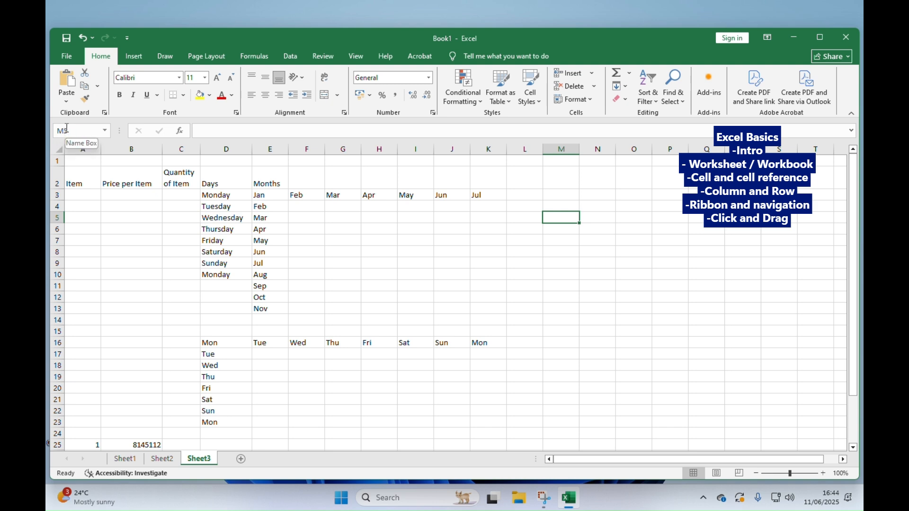
pyautogui.scroll(-1, 447, 350)
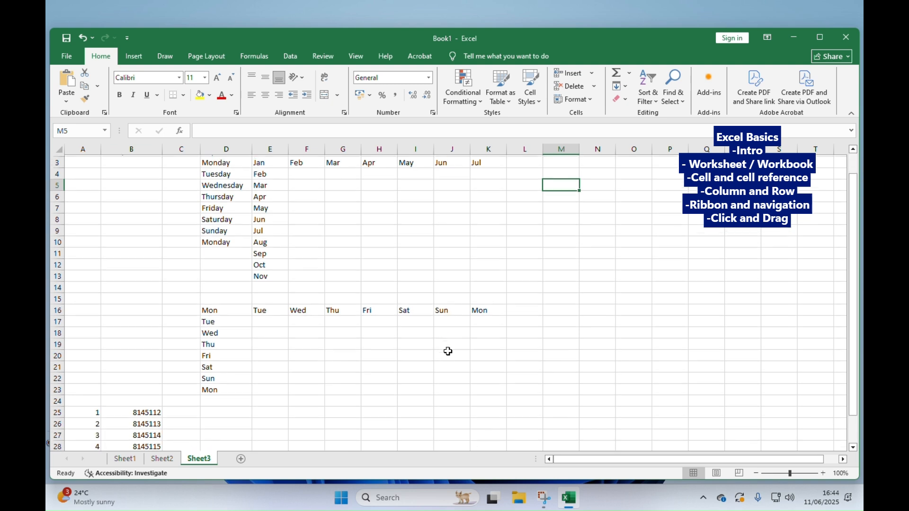
pyautogui.scroll(1, 385, 353)
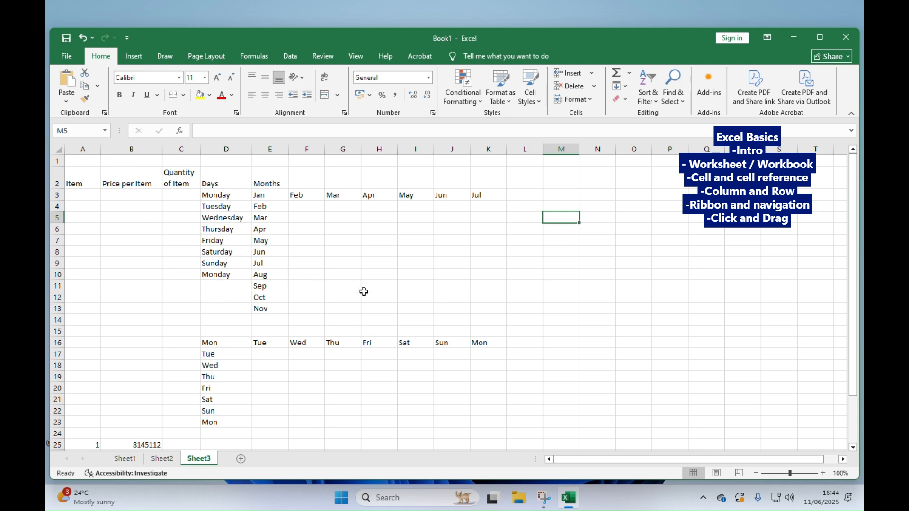
# - Select the Days heading in D2, and step through the headings from A2 across to C2 one cell at a time
pyautogui.click(222, 178)
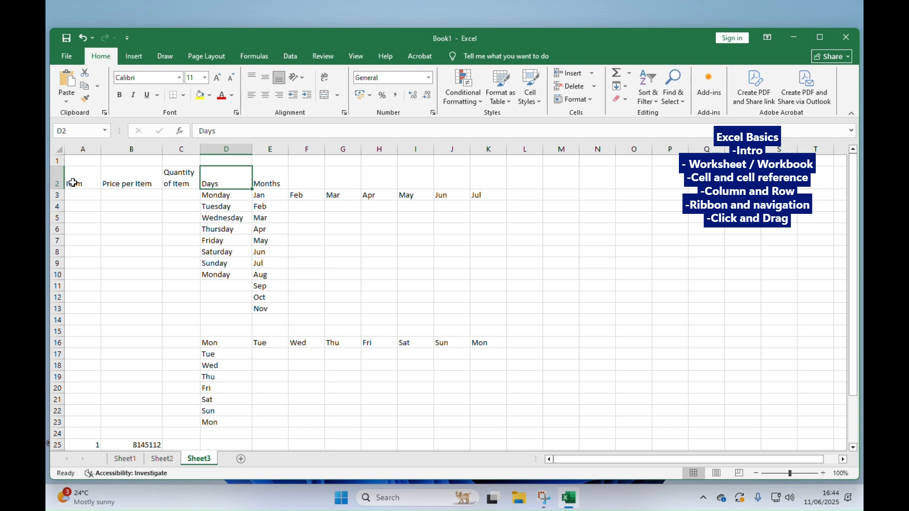
pyautogui.click(76, 184)
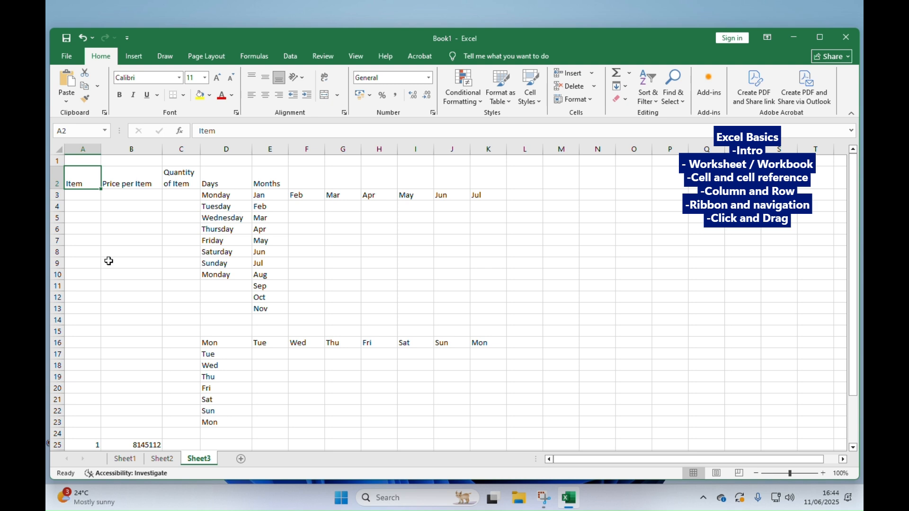
pyautogui.press('Right')
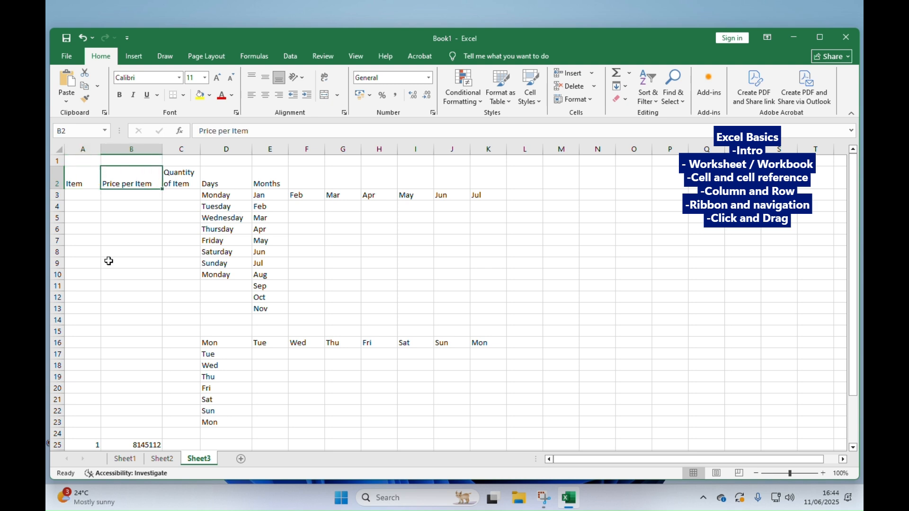
pyautogui.press('Right')
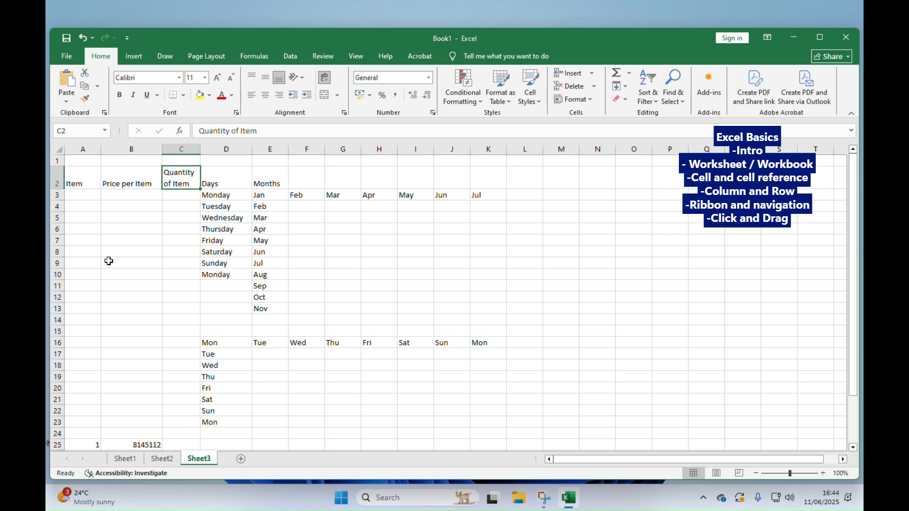
# - Starting from the Item heading in A2, move the active cell down column A to A10
pyautogui.click(85, 181)
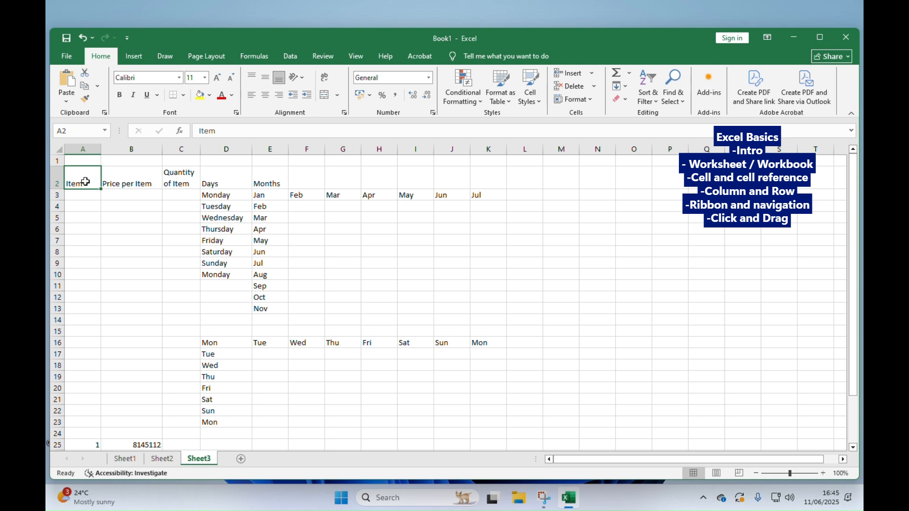
pyautogui.press('Down')
pyautogui.press('Down')
pyautogui.press('Down')
pyautogui.press('Down')
pyautogui.press('Down')
pyautogui.press('Down')
pyautogui.press('Down')
pyautogui.press('Down')
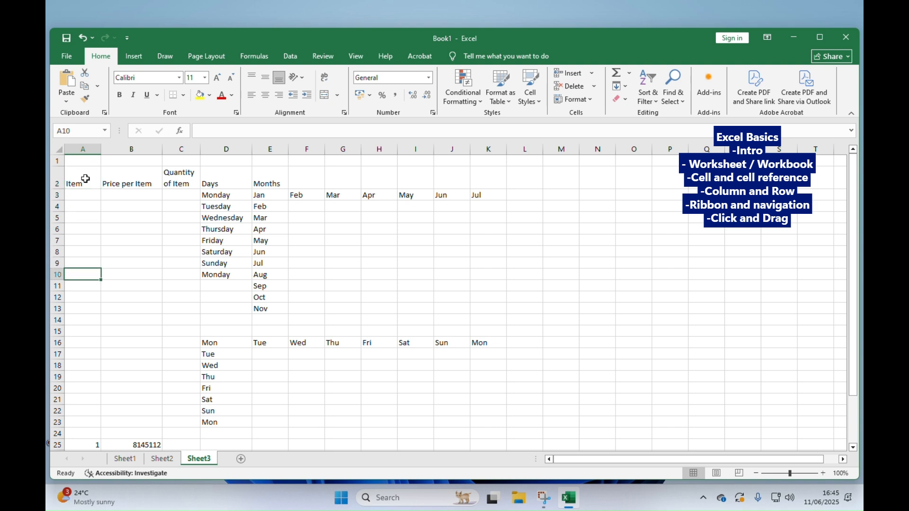
# - Return to the Item heading in A2 and move the active cell across row 2 to I2
pyautogui.click(86, 179)
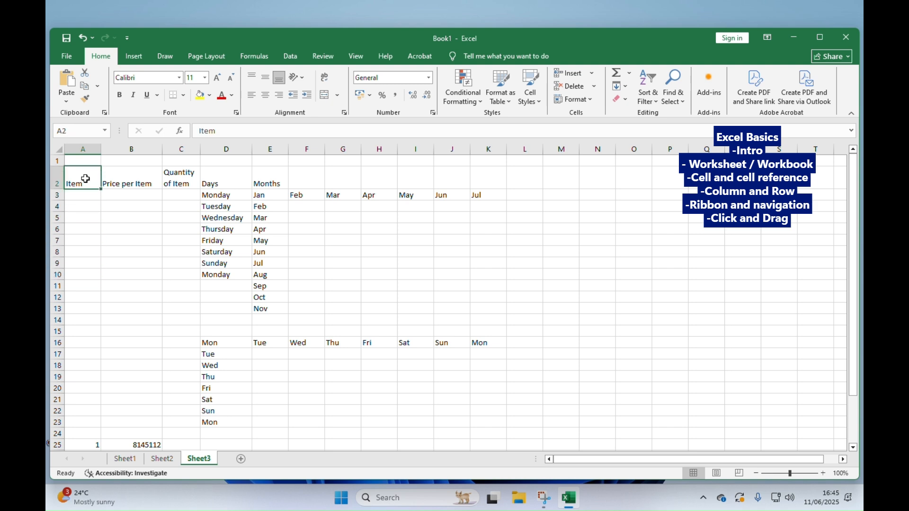
pyautogui.press('Right')
pyautogui.press('Right')
pyautogui.press('Right')
pyautogui.press('Right')
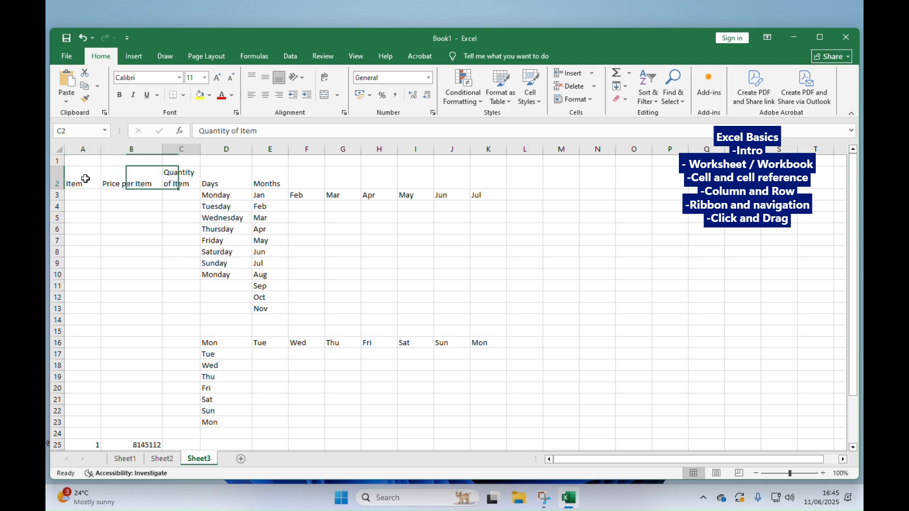
pyautogui.press('Right')
pyautogui.press('Right')
pyautogui.press('Right')
pyautogui.press('Right')
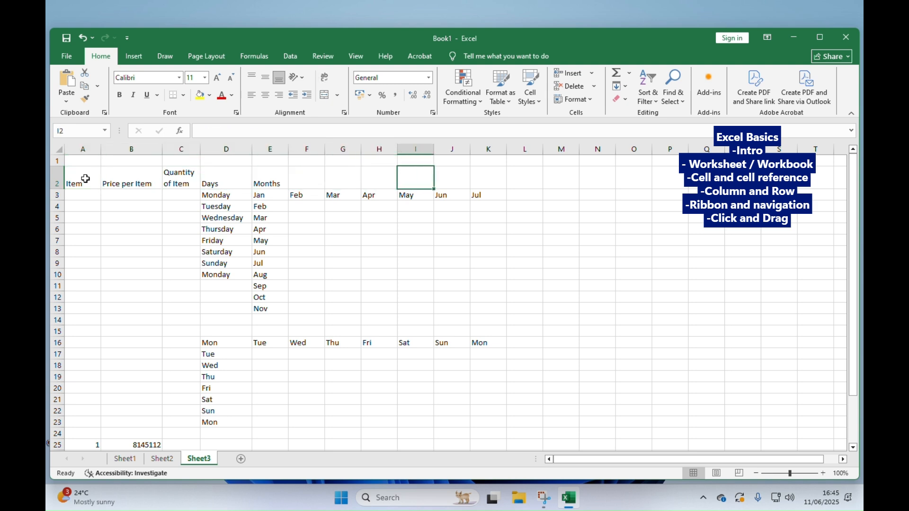
# - Move the active cell down, up and sideways around the cells near I2, finishing on J2
pyautogui.press('Down')
pyautogui.press('Down')
pyautogui.press('Down')
pyautogui.press('Down')
pyautogui.press('Down')
pyautogui.press('Up')
pyautogui.press('Up')
pyautogui.press('Up')
pyautogui.press('Left')
pyautogui.press('Right')
pyautogui.press('Right')
pyautogui.press('Up')
pyautogui.press('Up')
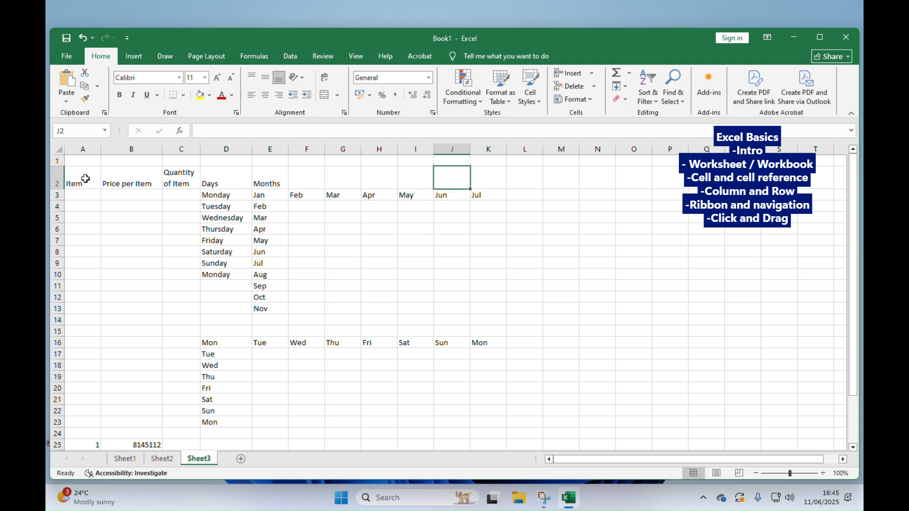